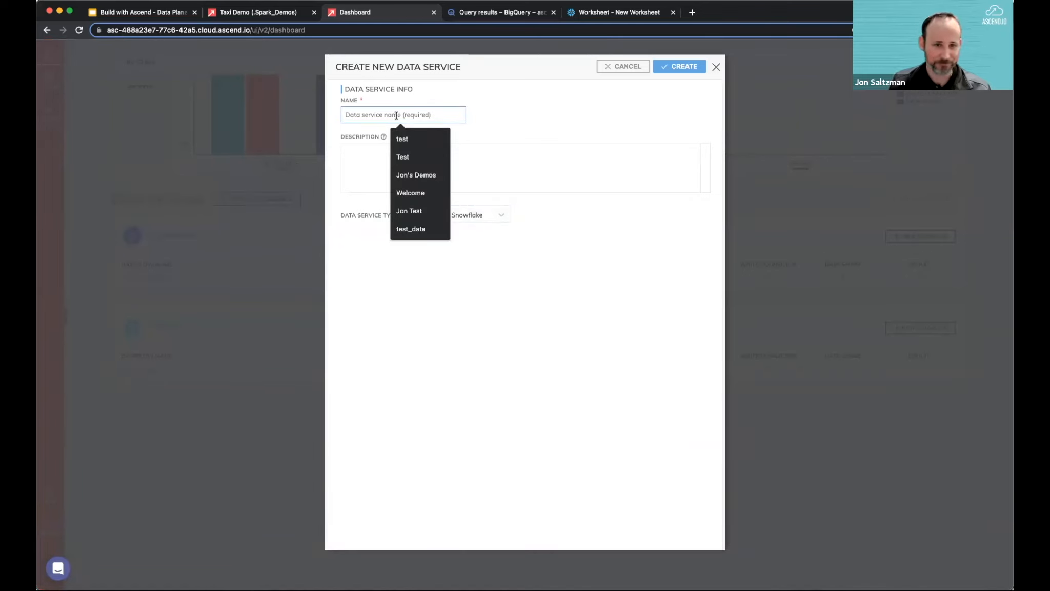
Step: Create a Databricks data service named Sales with the description "Sales Domain"
left_click(716, 70)
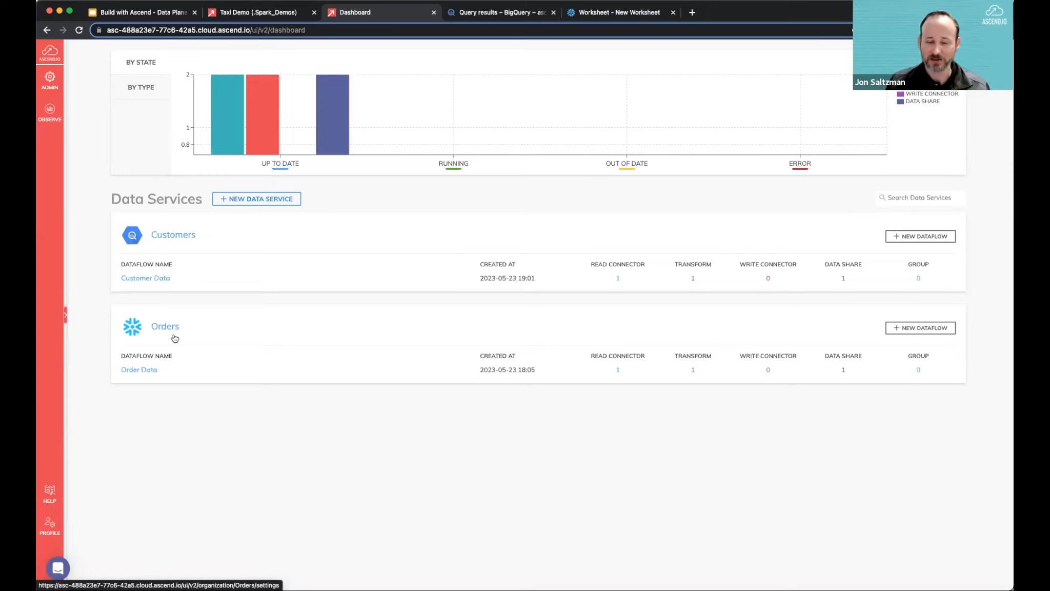
left_click(257, 199)
left_click(407, 113)
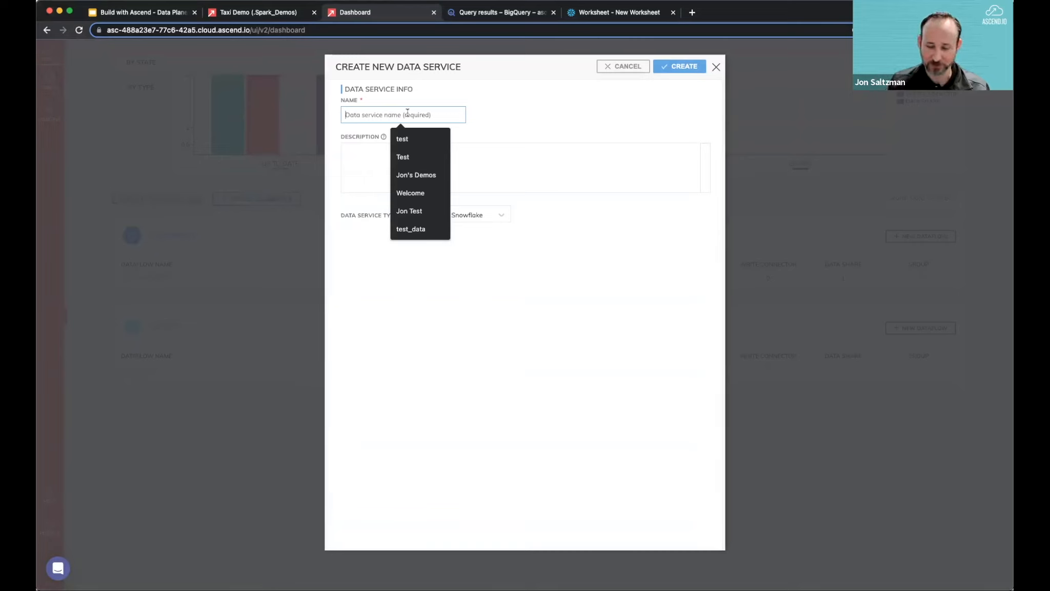
type("Sales")
left_click(554, 343)
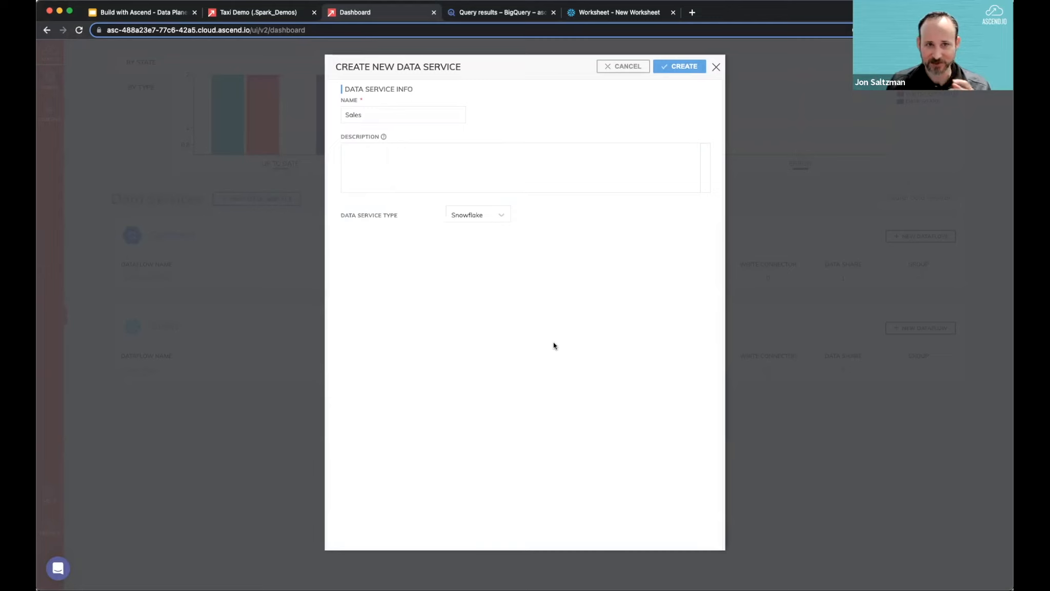
left_click(497, 214)
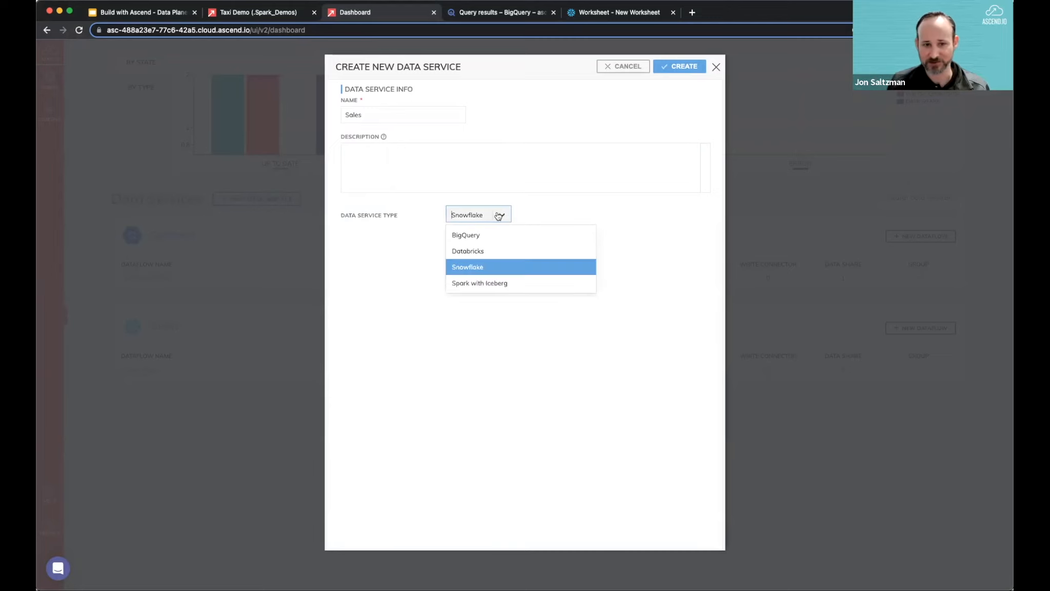
left_click(490, 251)
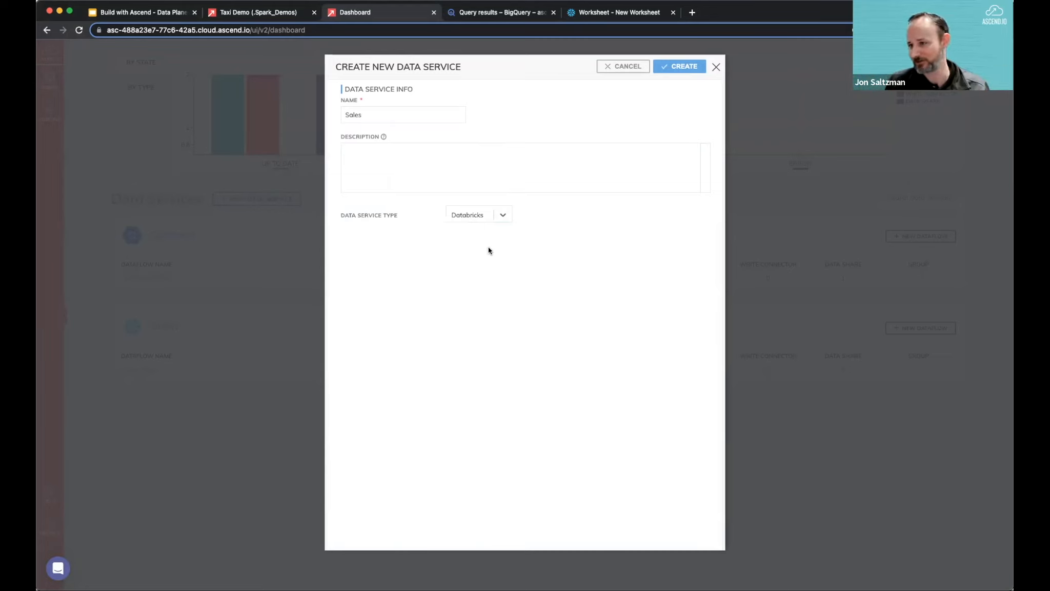
left_click(478, 179)
type("Sales Domain")
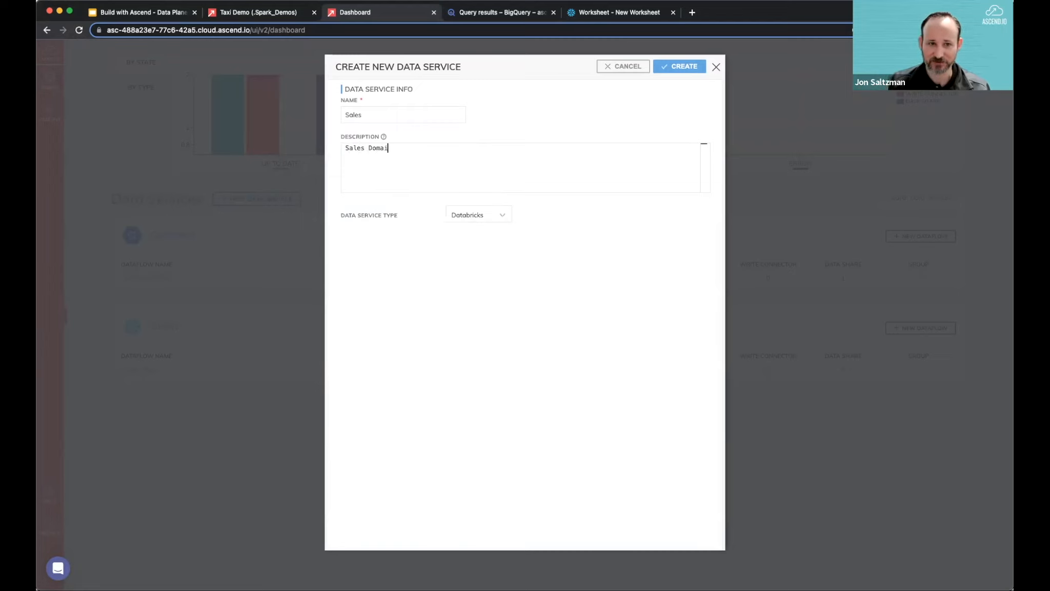
left_click(699, 76)
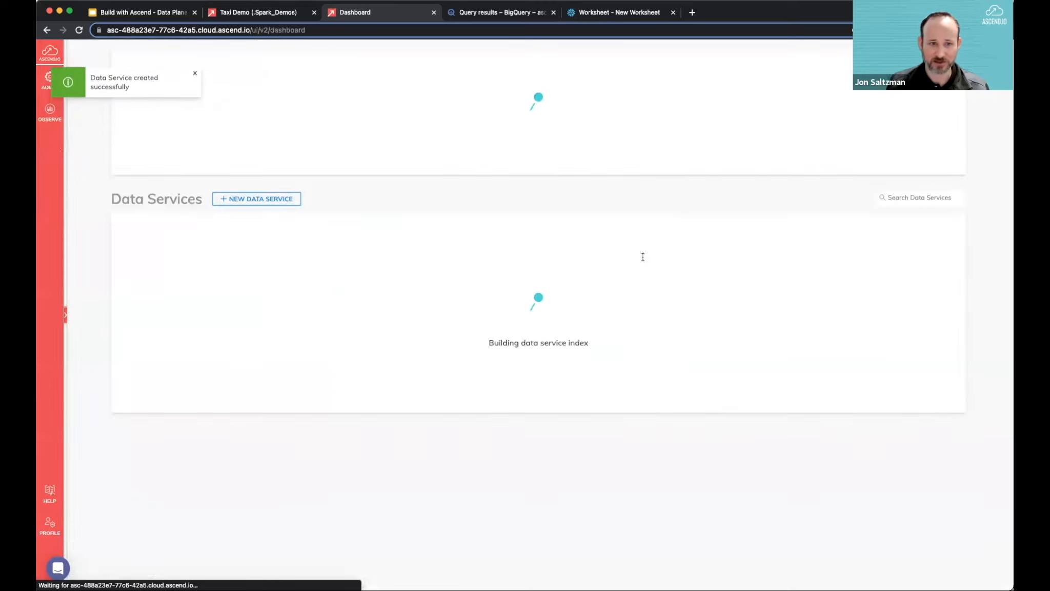
left_click(196, 88)
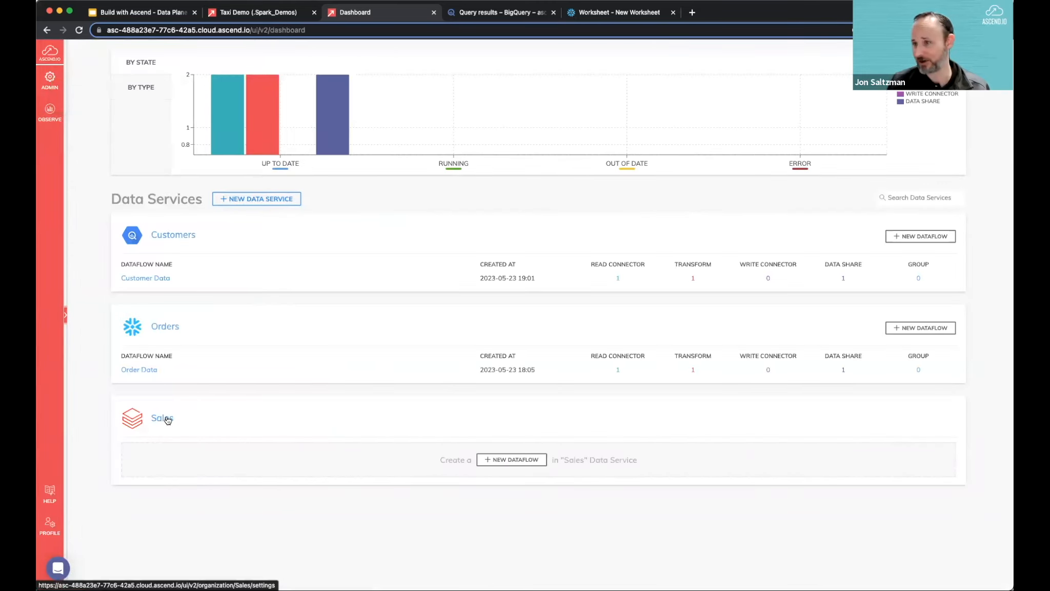
Step: Create a data service named Inventory with Spark with Iceberg as its type
left_click(270, 200)
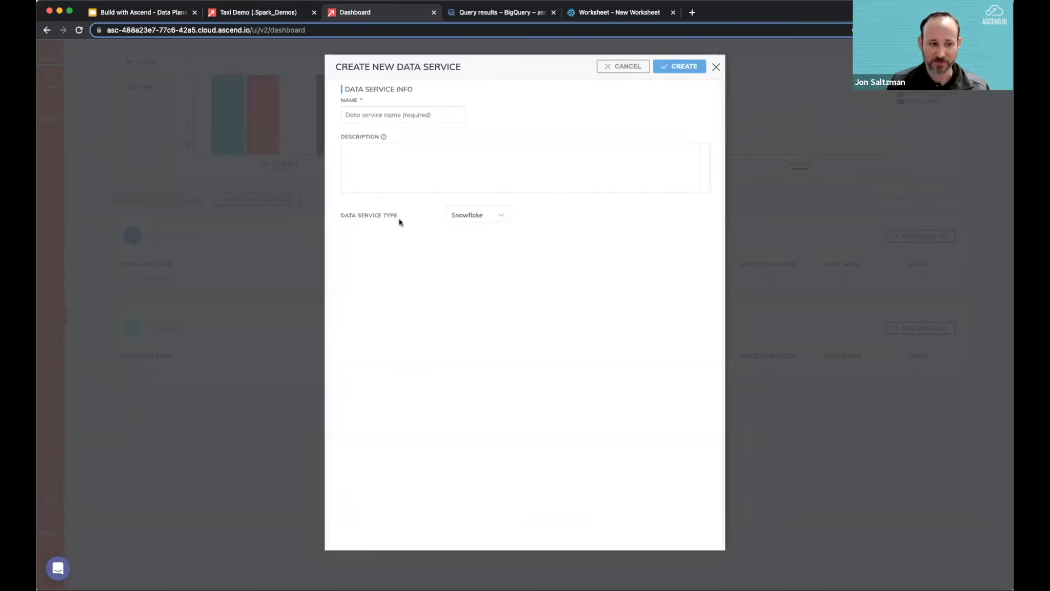
left_click(390, 115)
type("Inventory")
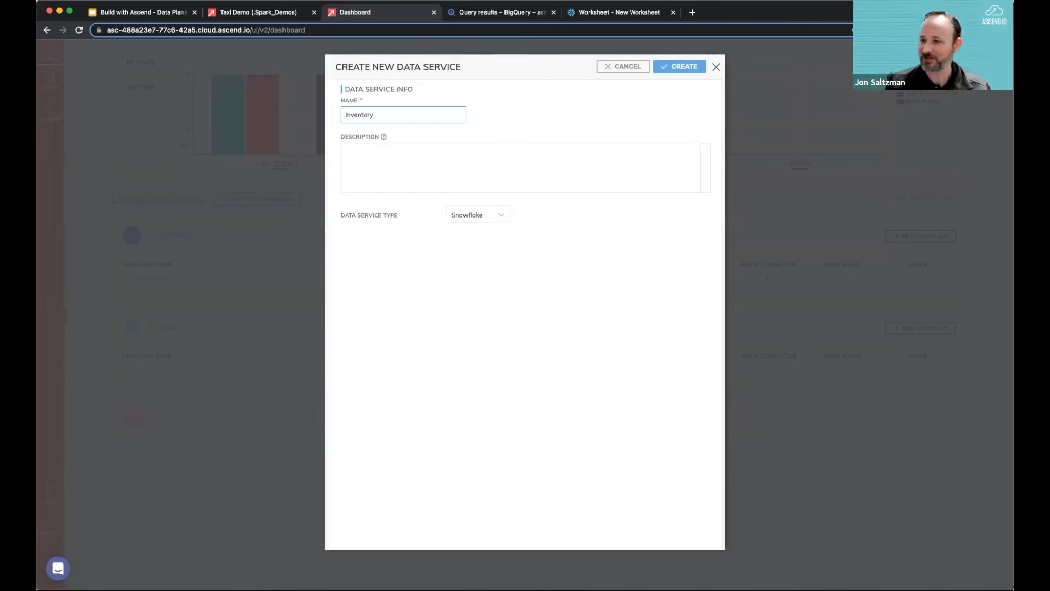
left_click(485, 215)
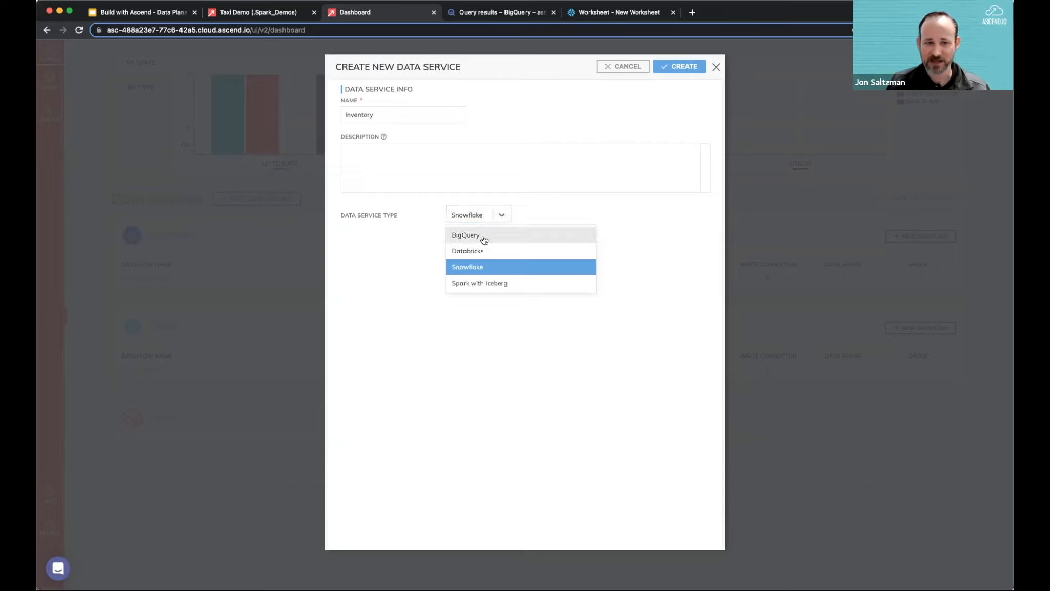
left_click(489, 283)
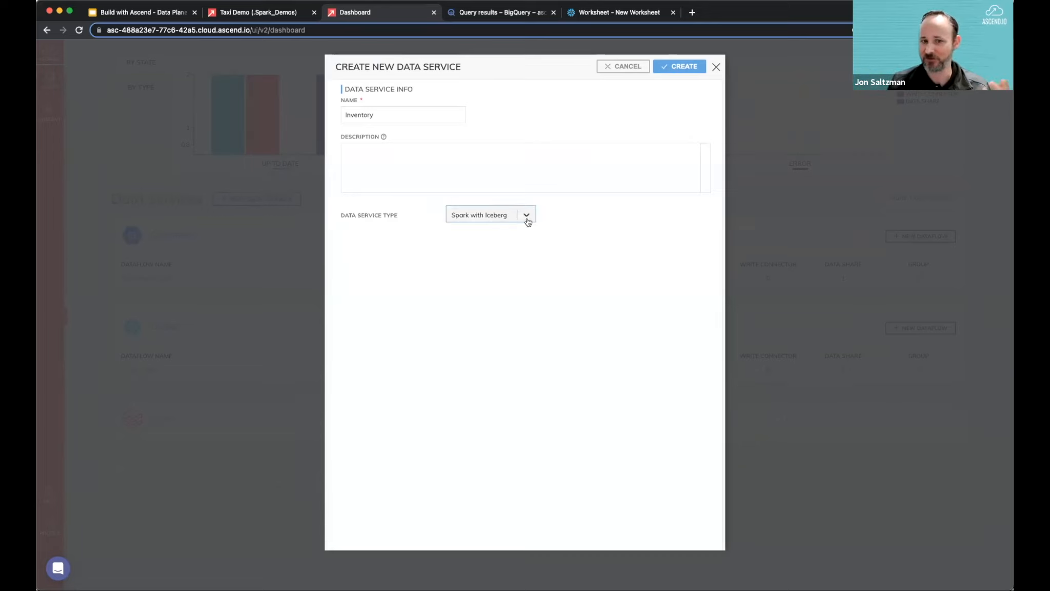
left_click(683, 73)
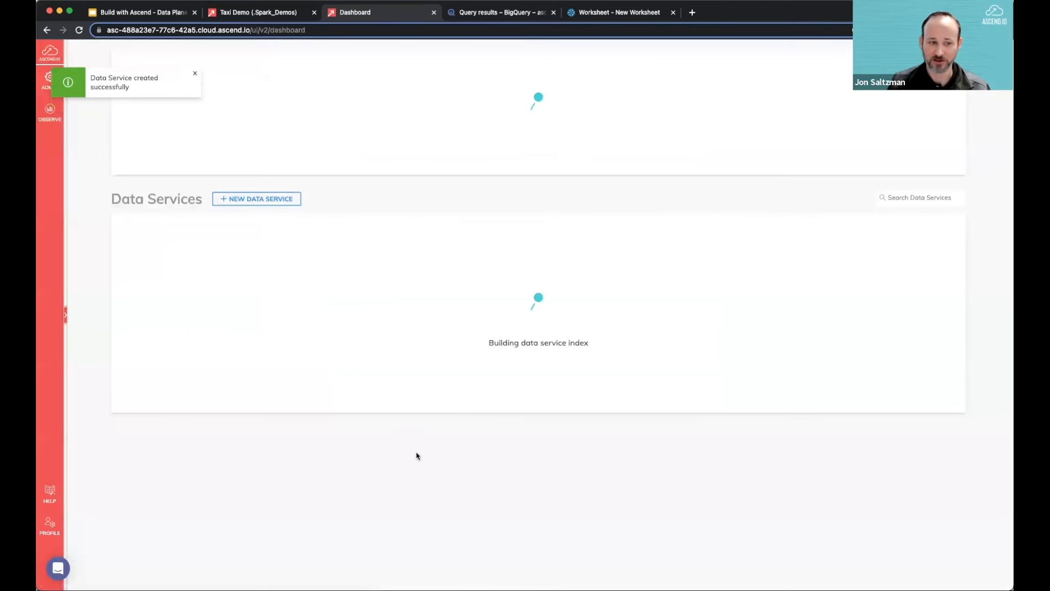
left_click(196, 88)
scroll(404, 420, "down", 1)
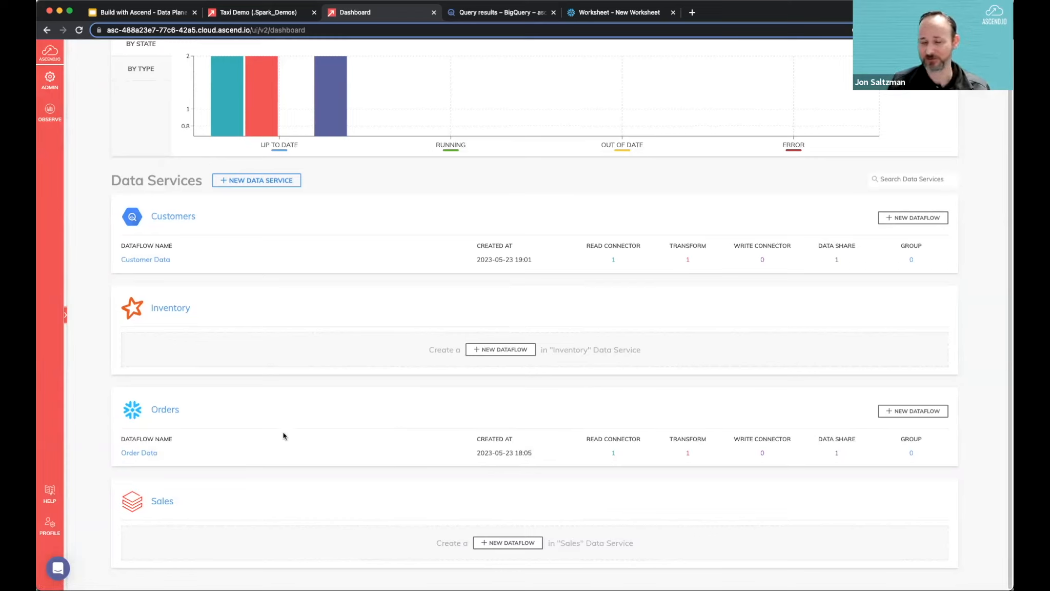
Step: Switch to the Google Slides presentation, advance to the slide after "Demo Time", and return to the Ascend dashboard
left_click(138, 12)
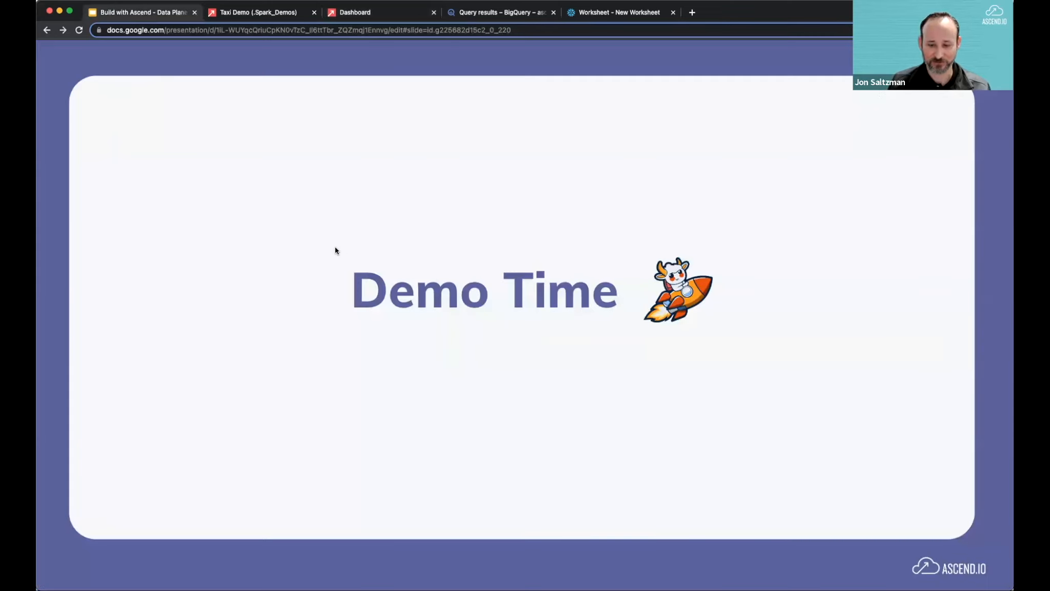
left_click(335, 247)
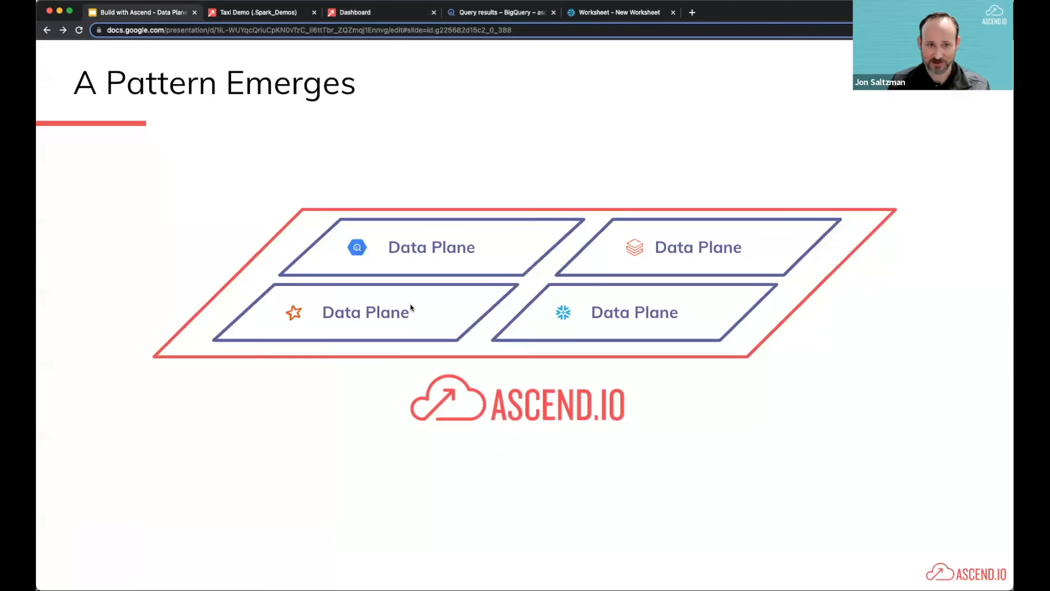
left_click(358, 14)
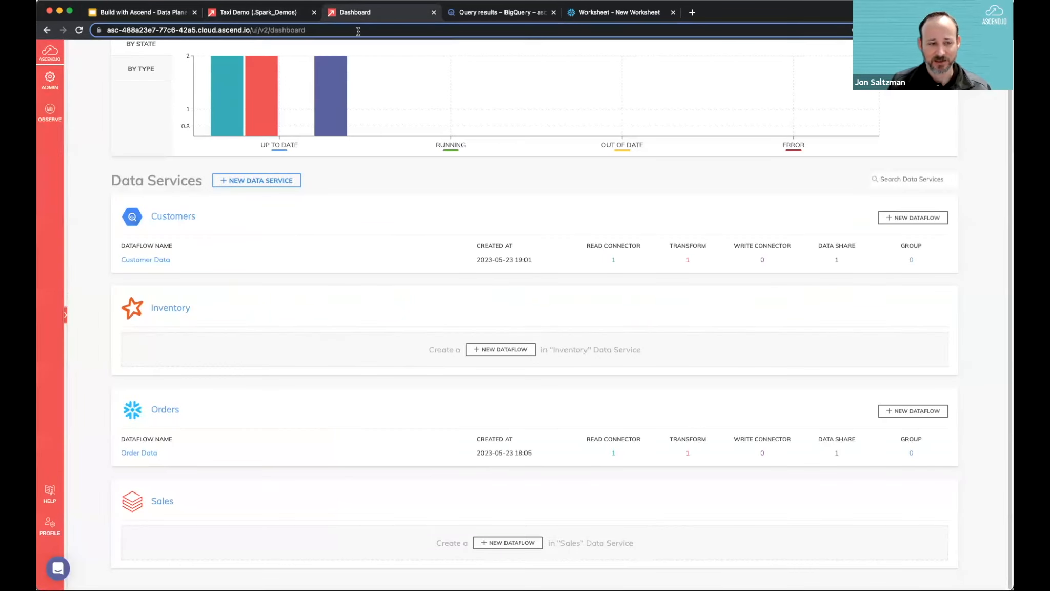
Step: Create a data service named Visits with Snowflake as its type
left_click(264, 179)
left_click(500, 215)
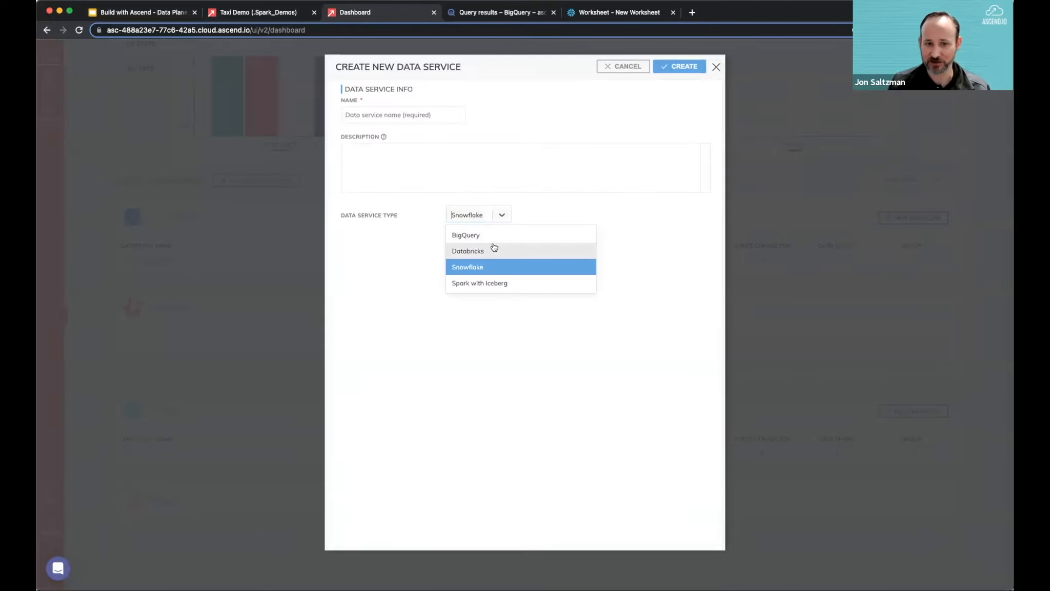
left_click(485, 264)
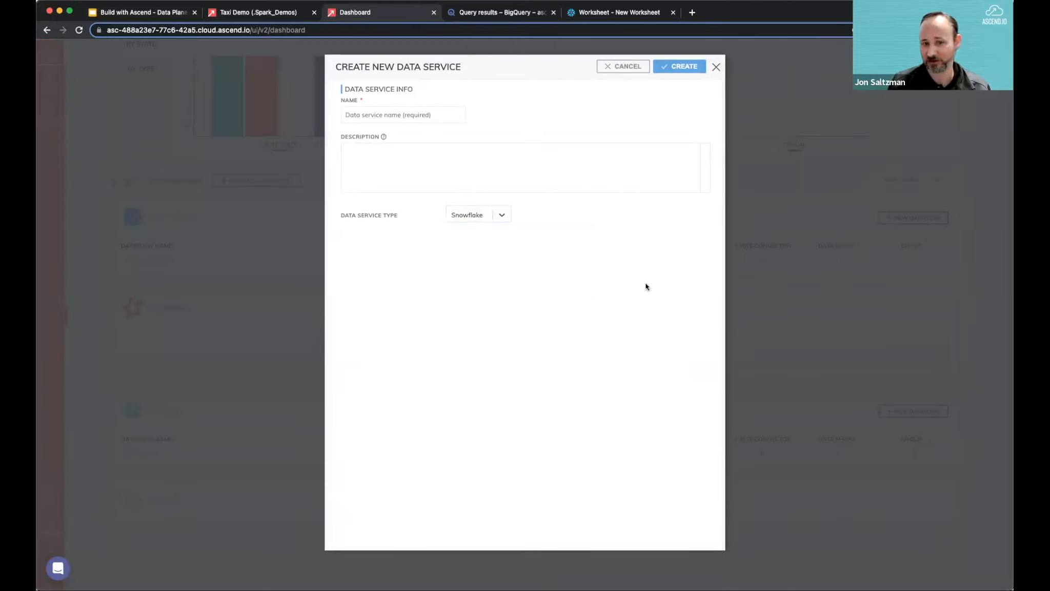
left_click(417, 115)
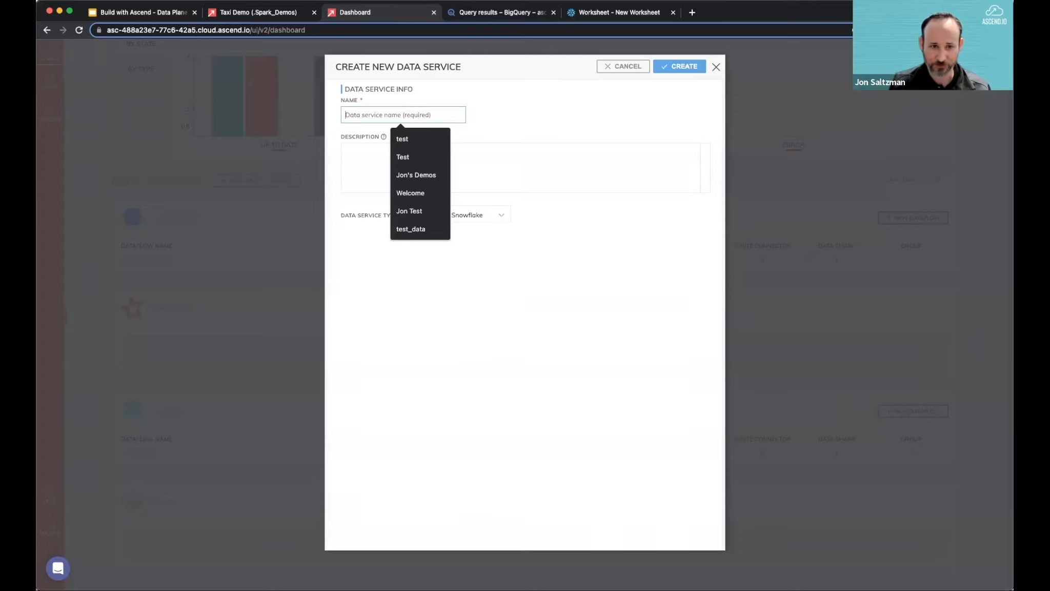
type("Visits")
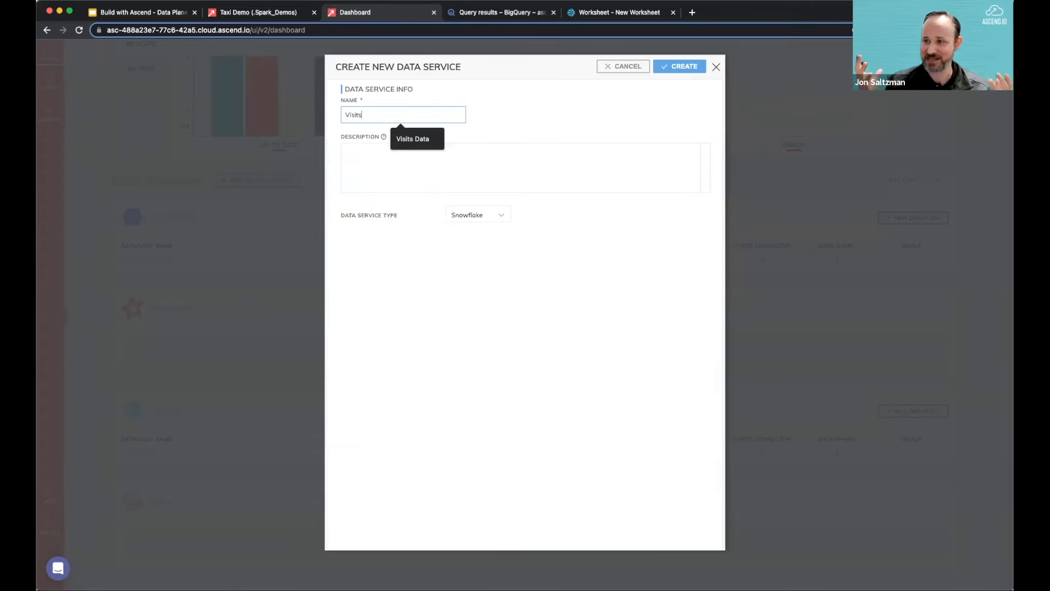
left_click(614, 125)
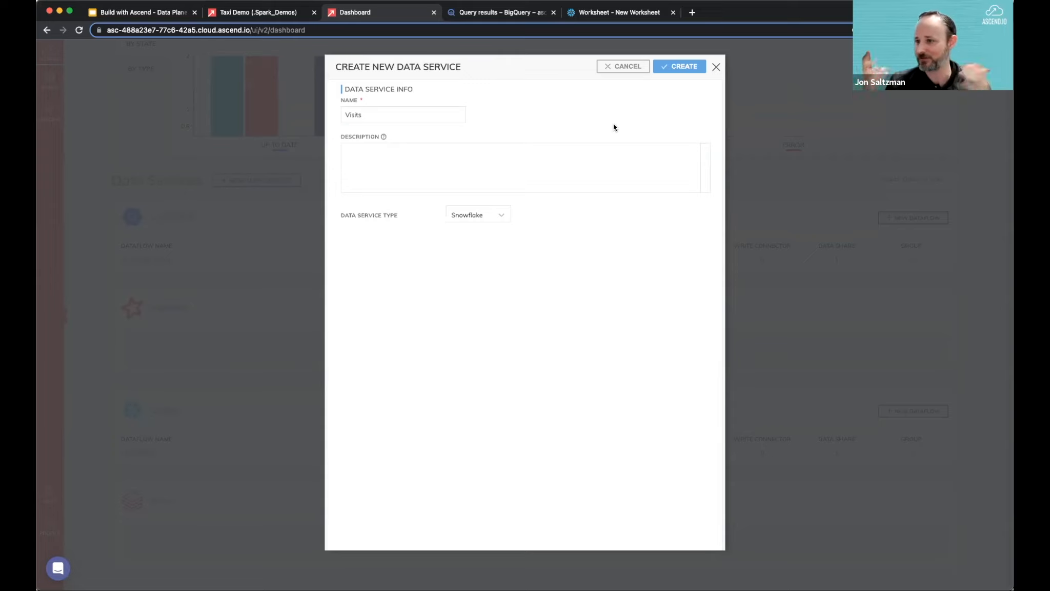
left_click(695, 67)
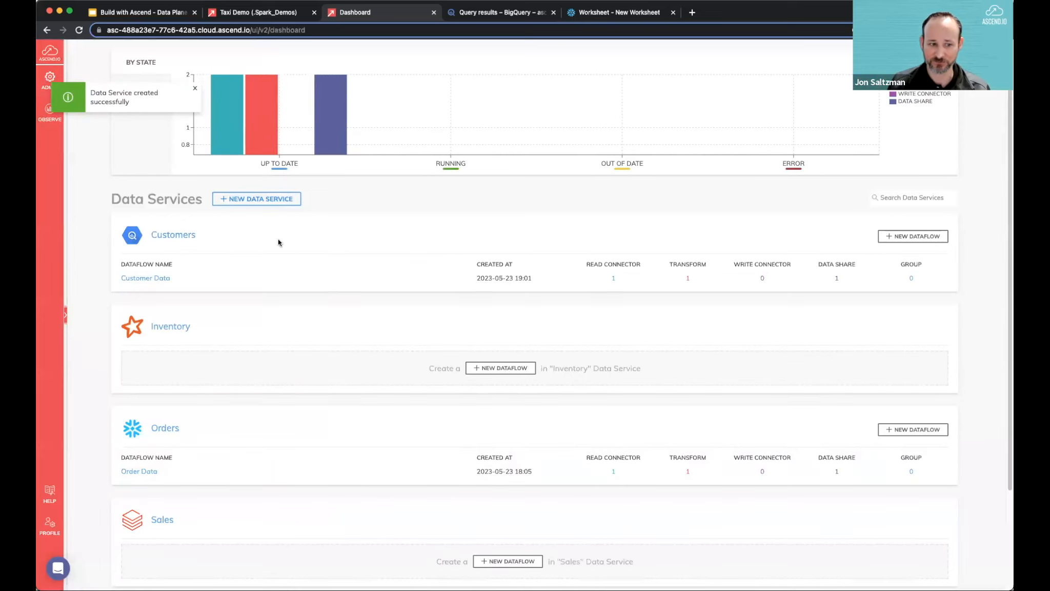
scroll(274, 256, "down", 3)
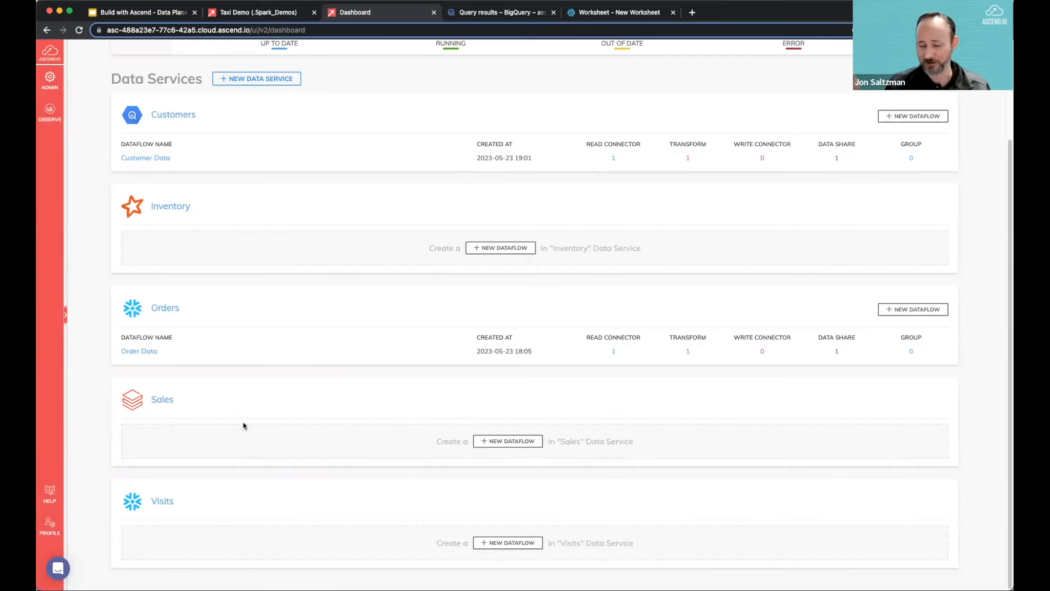
scroll(243, 426, "up", 3)
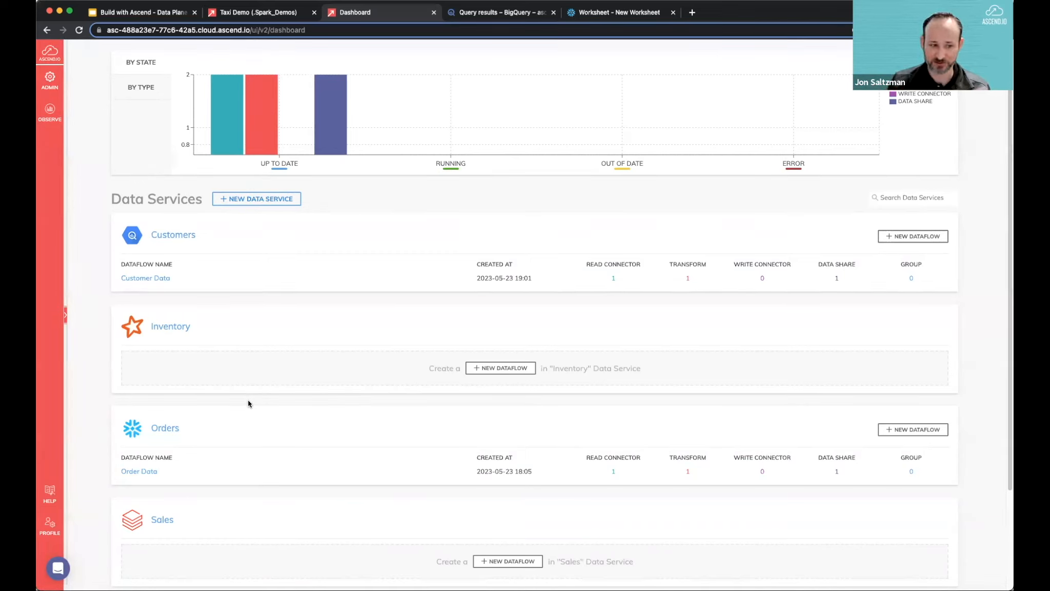
Step: View the Customers data service's data plane configuration and return to the dashboard
left_click(167, 236)
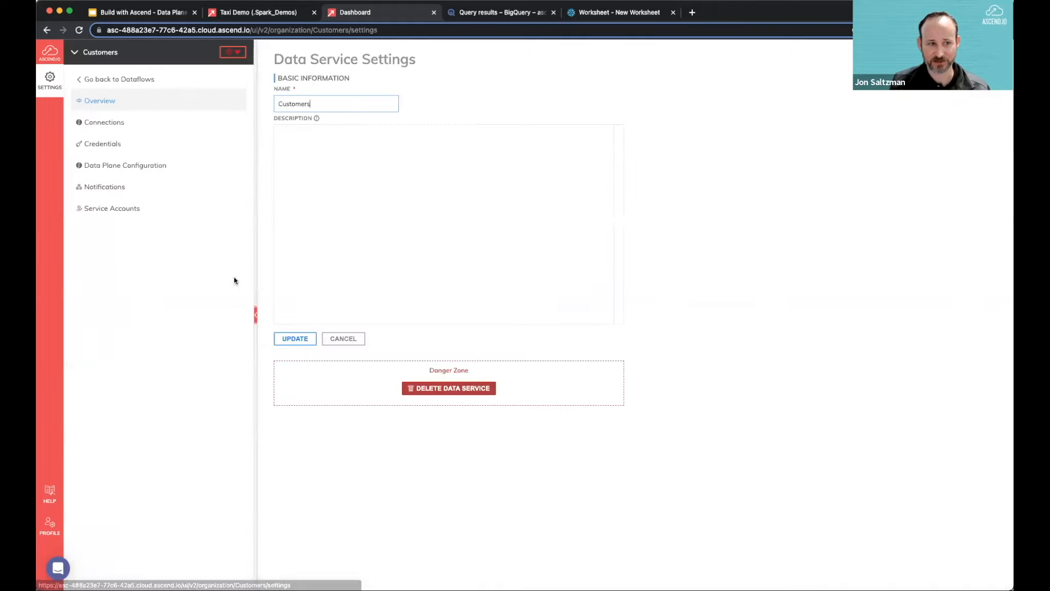
left_click(116, 163)
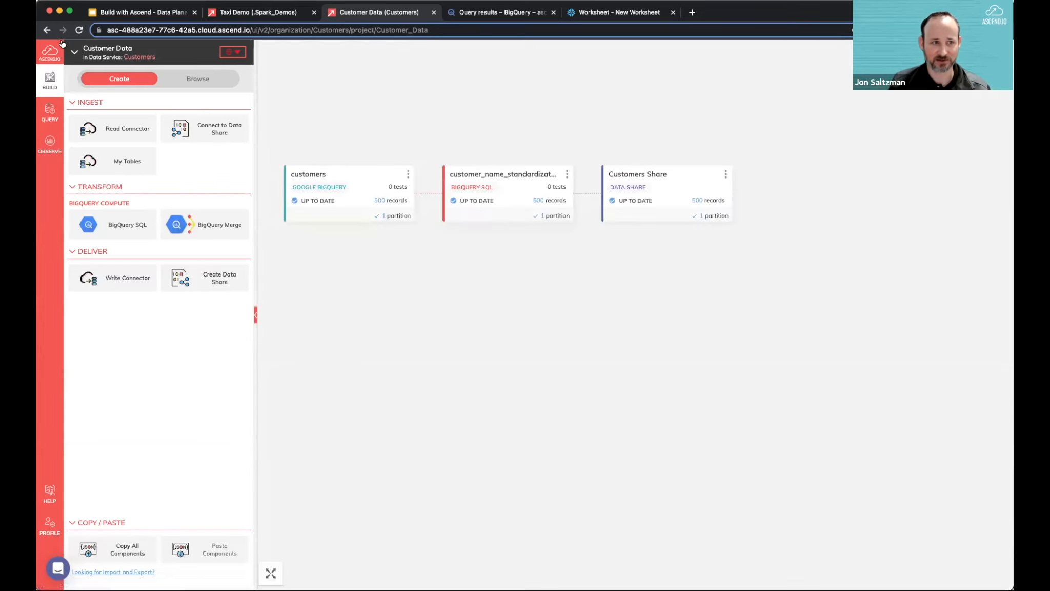
key("super+bracketleft")
Step: Review the data plane configuration of the Orders data service and go back to the dashboard
scroll(277, 401, "down", 1)
scroll(272, 407, "down", 3)
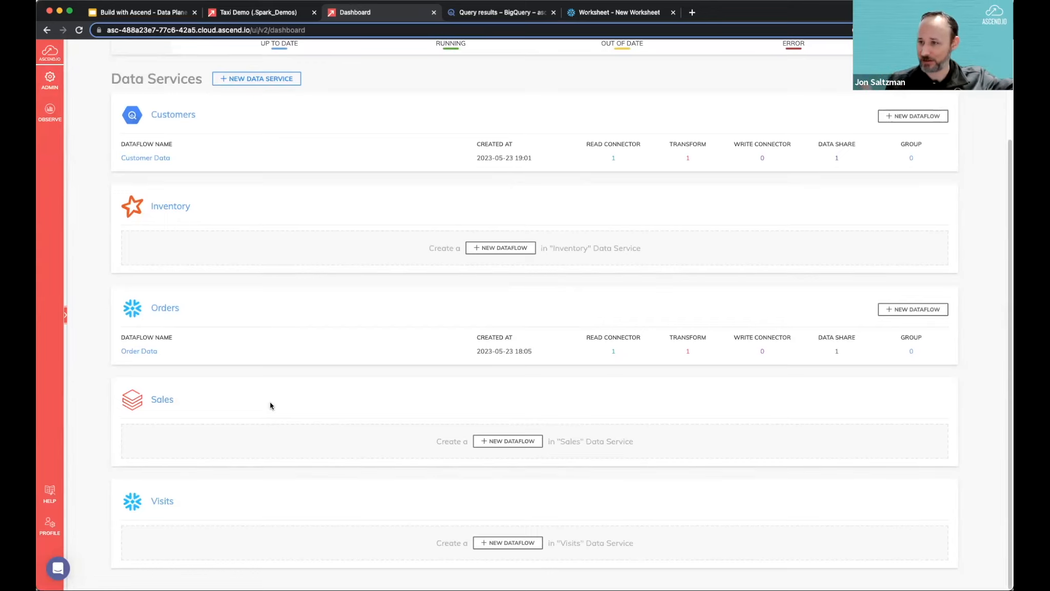
left_click(154, 309)
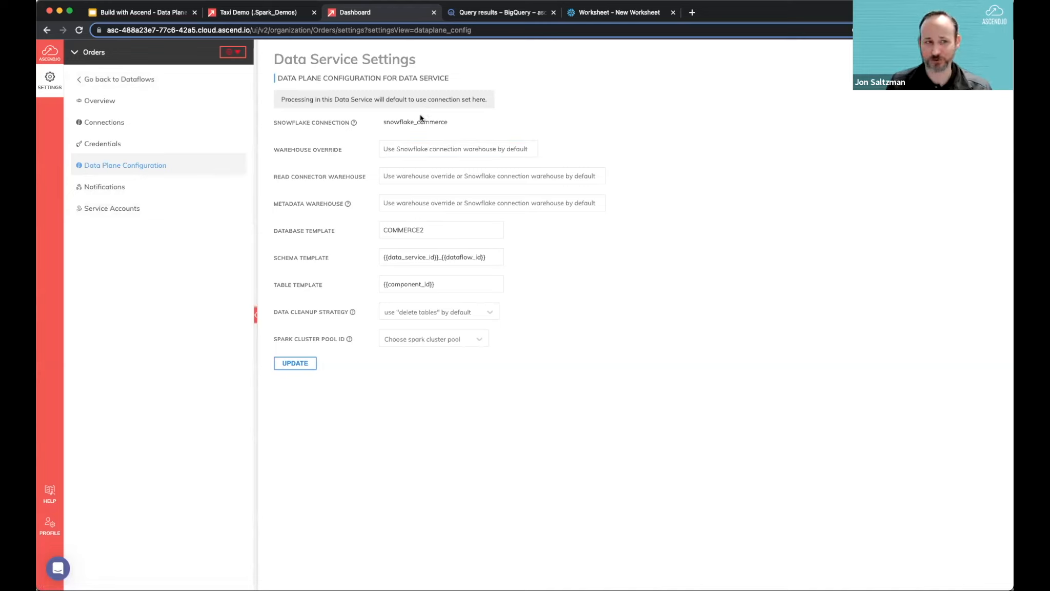
left_click(47, 30)
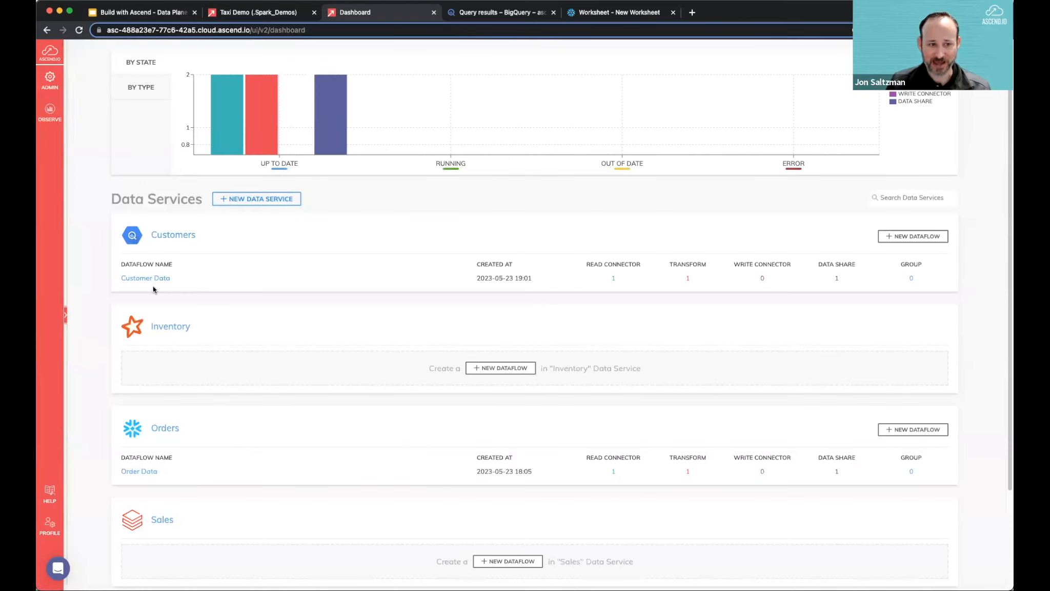
Step: Look over the Customer Data dataflow in the Customers data service and return to the dashboard
left_click(145, 279)
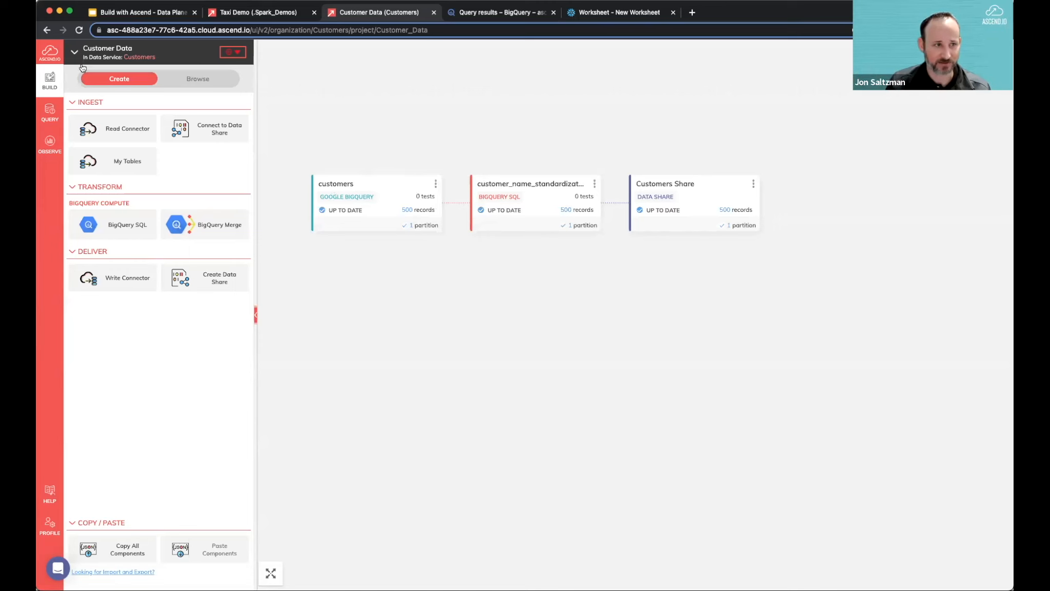
left_click(53, 53)
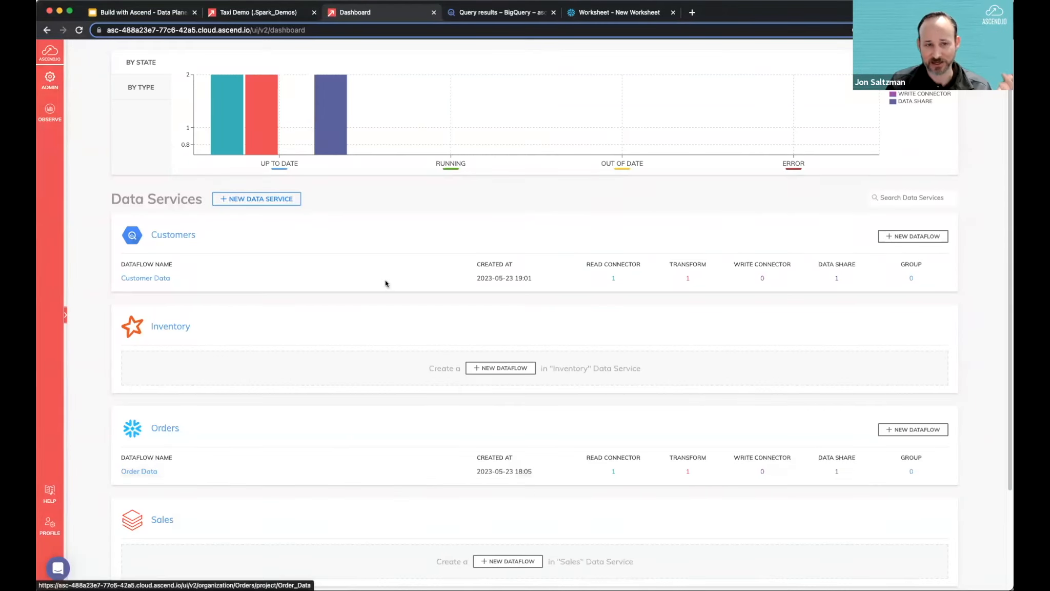
Step: Open the Order Enrichment transform in the Order Data dataflow in full view to examine its SQL and records
left_click(146, 470)
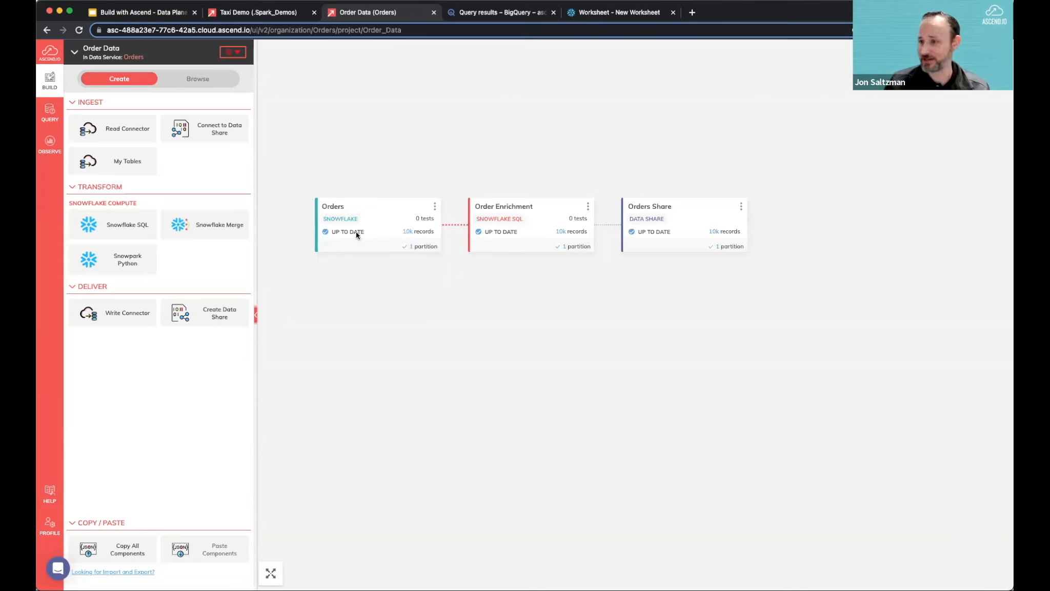
left_click(538, 226)
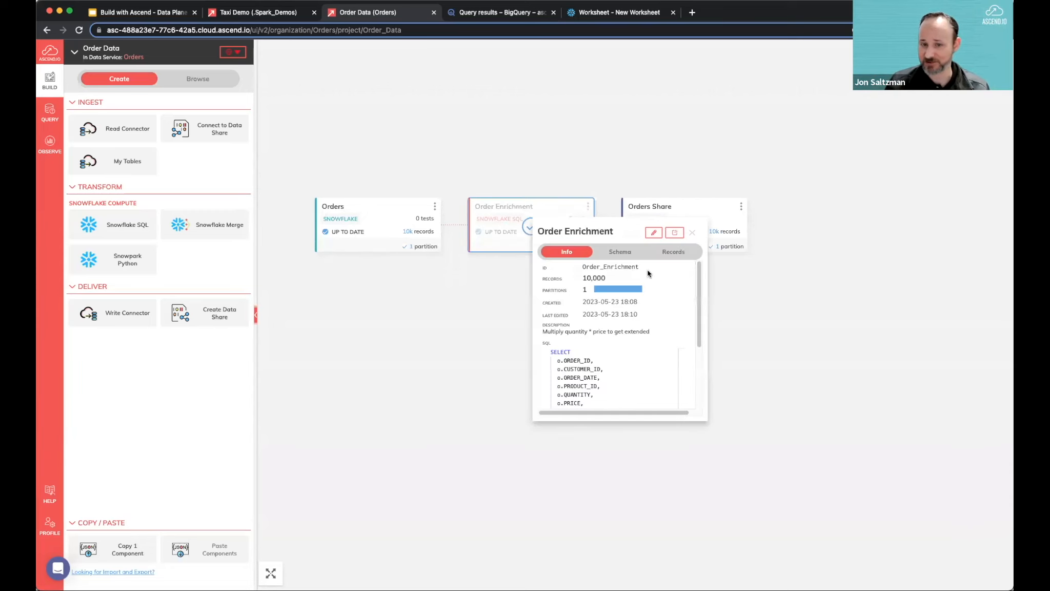
left_click(674, 233)
scroll(518, 175, "up", 2)
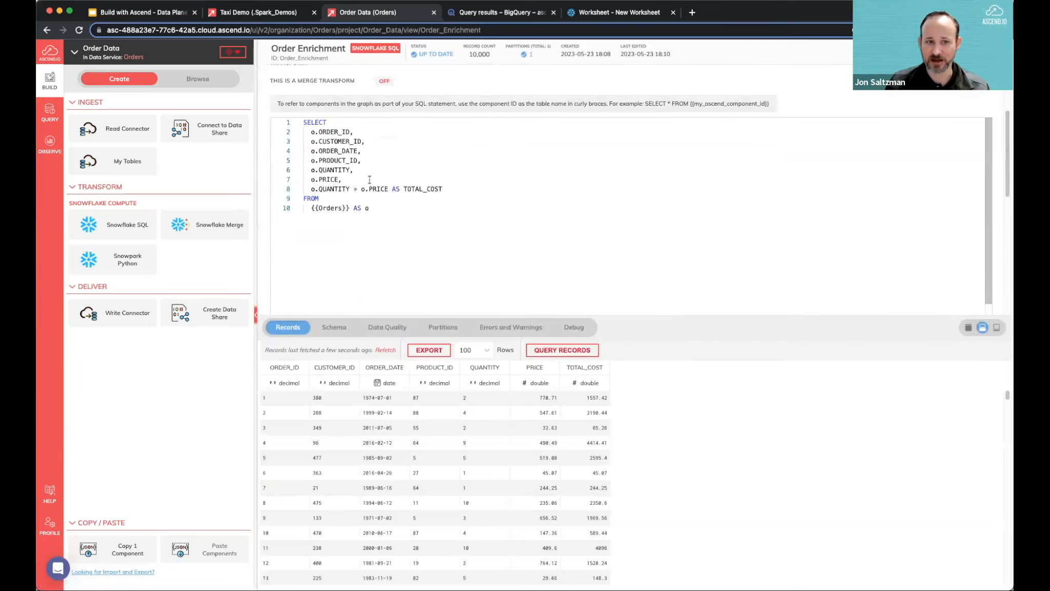
Step: Highlight the TOTAL_COST calculation in the Order Enrichment SQL, close the transform and return to the dashboard's data services
left_click_drag(309, 189, 492, 189)
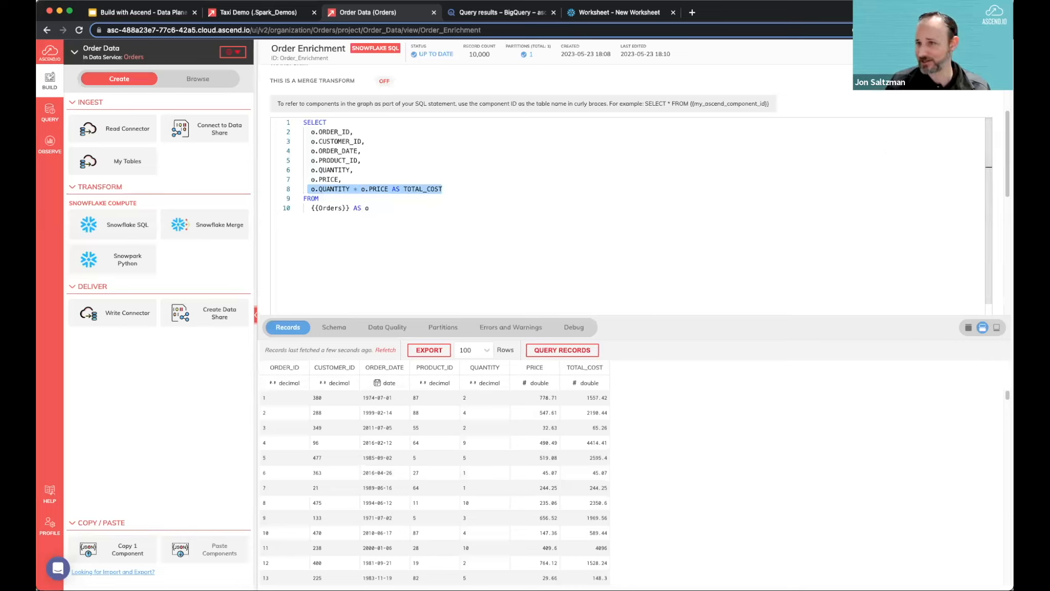
key("Escape")
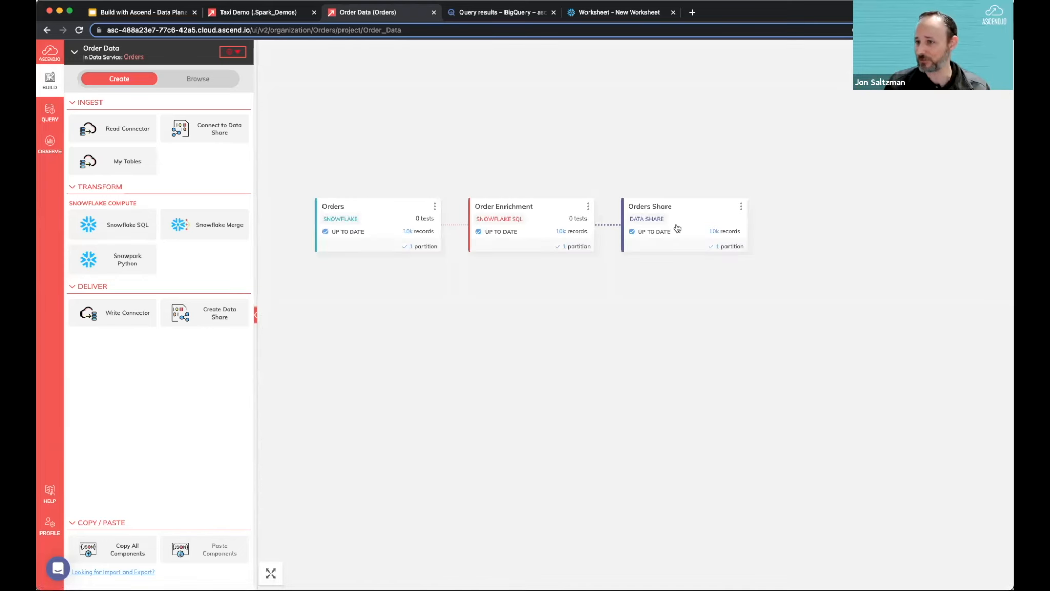
left_click(50, 51)
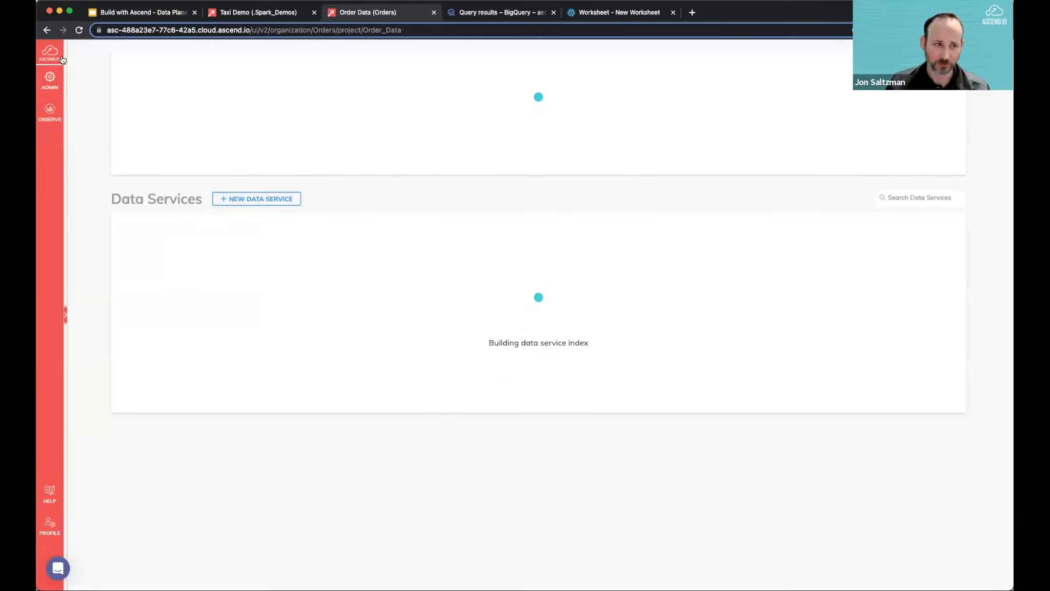
scroll(416, 371, "down", 3)
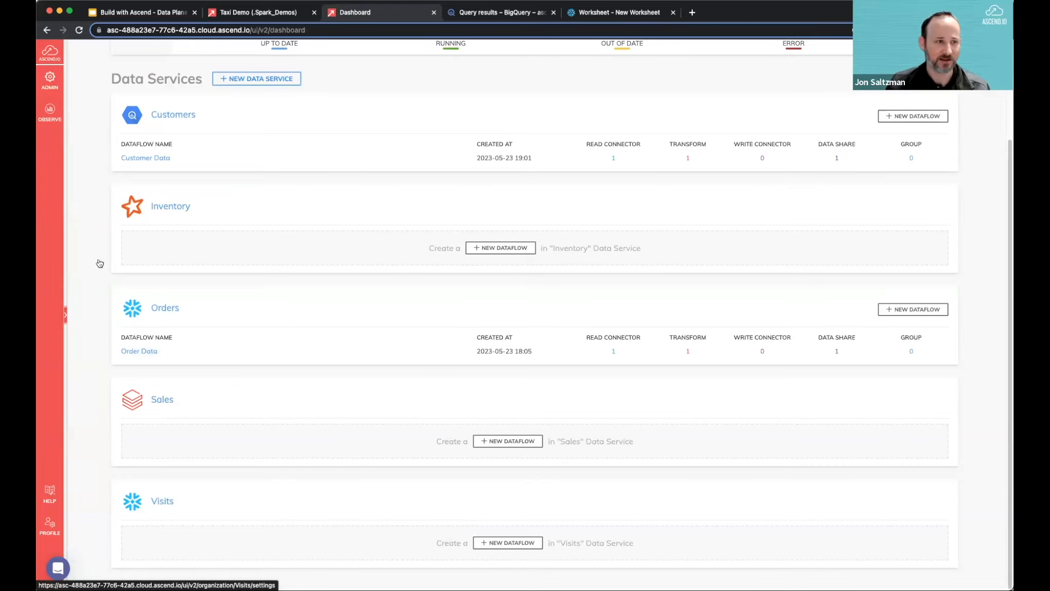
Step: Give the Visits data service access to the visitors_gcs connection and save the connection
left_click(50, 78)
left_click(118, 156)
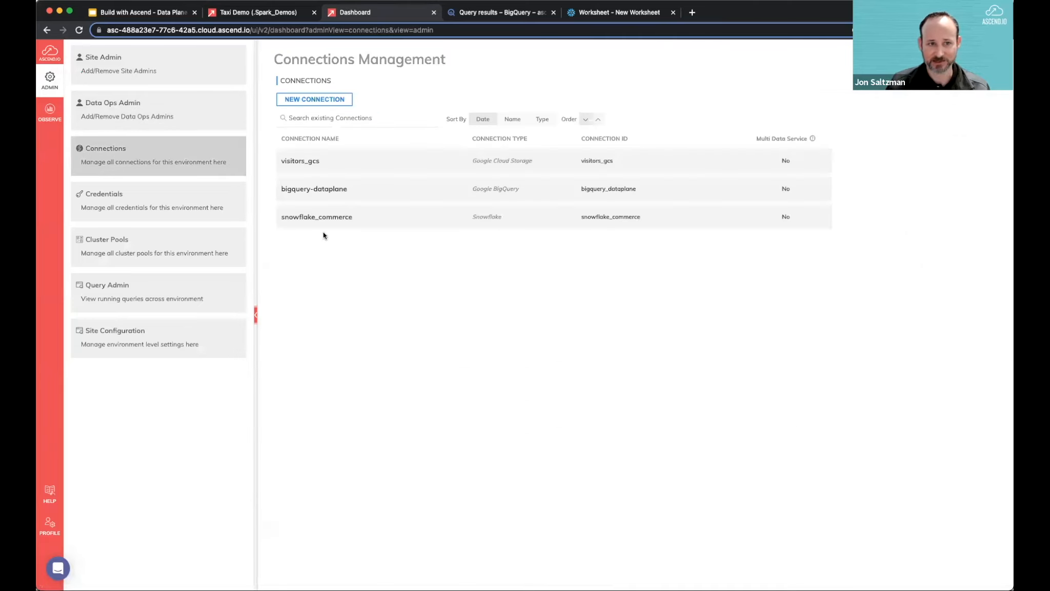
left_click(328, 164)
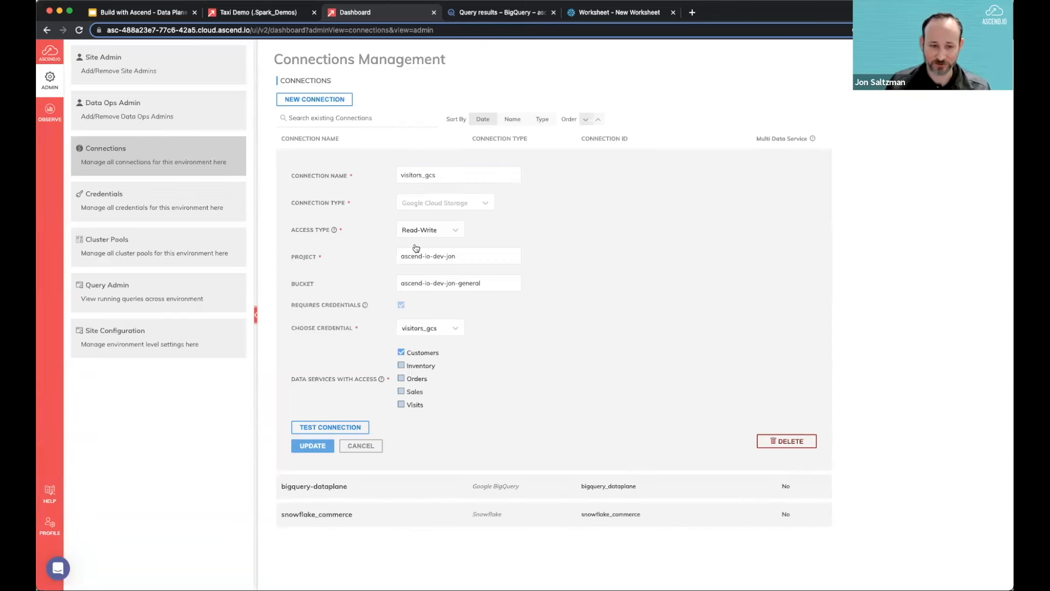
left_click(400, 405)
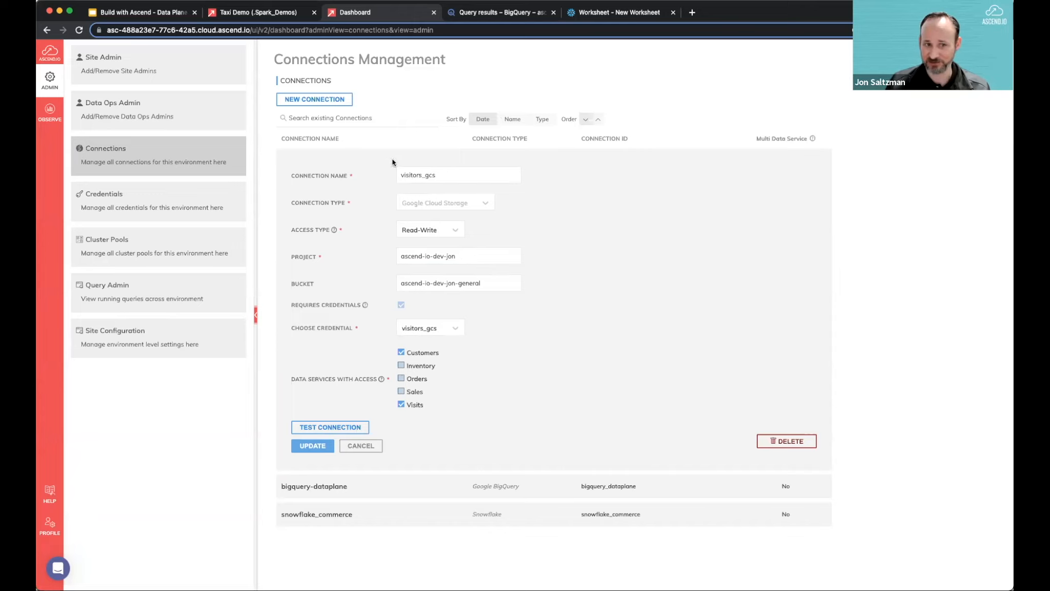
left_click(313, 445)
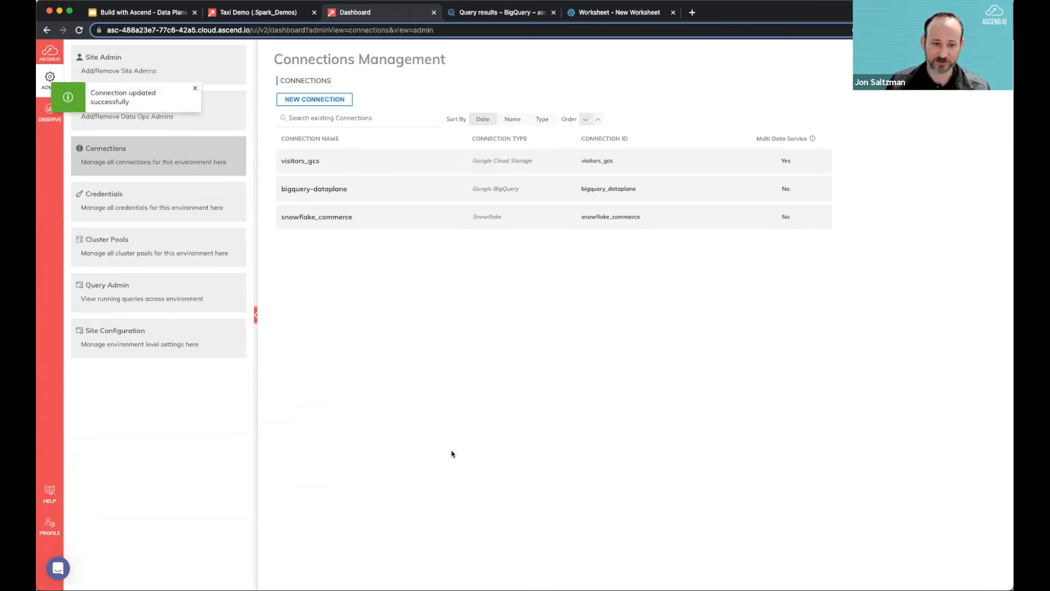
left_click(195, 81)
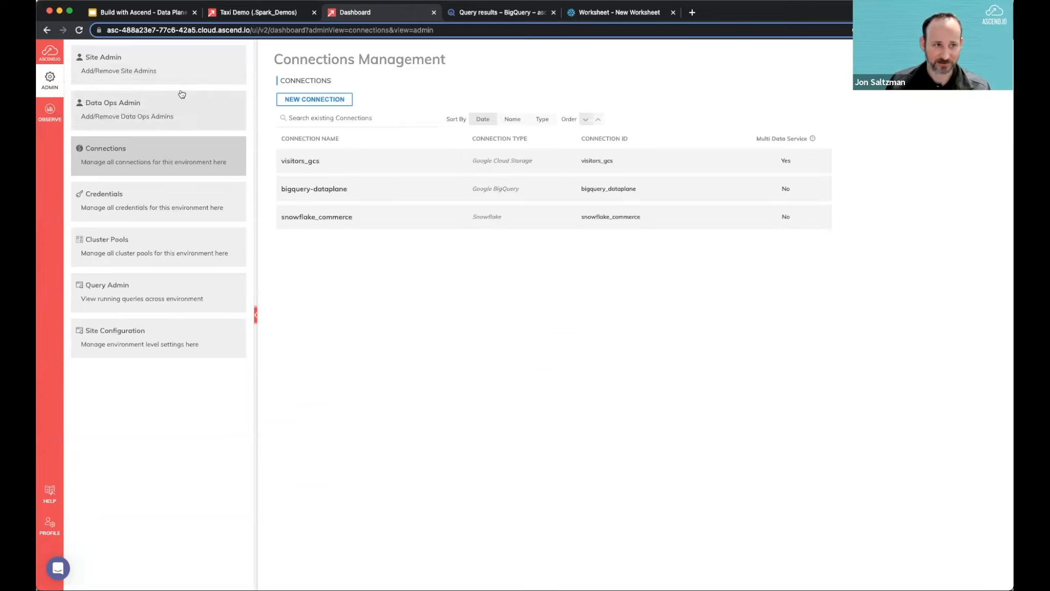
Step: Create a dataflow named Visits Data in the Visits data service
left_click(44, 54)
scroll(261, 420, "down", 5)
scroll(261, 420, "down", 2)
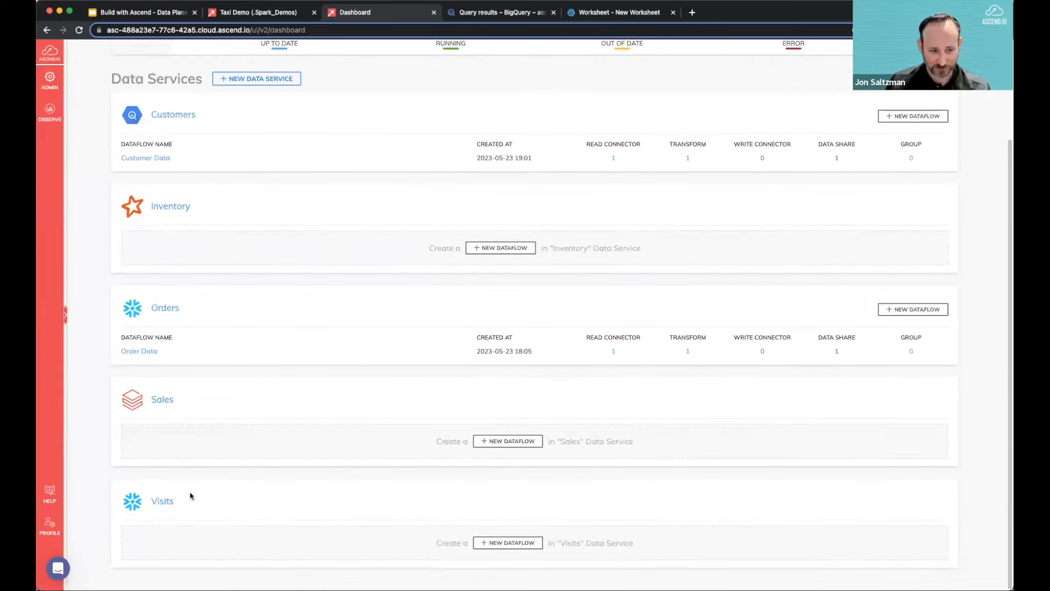
left_click(510, 543)
left_click(415, 122)
type("visits Data")
key("Return")
Step: Start a read connector on the visitors_gcs connection and select website-visits/visits.parquet as the data to ingest
left_click(127, 125)
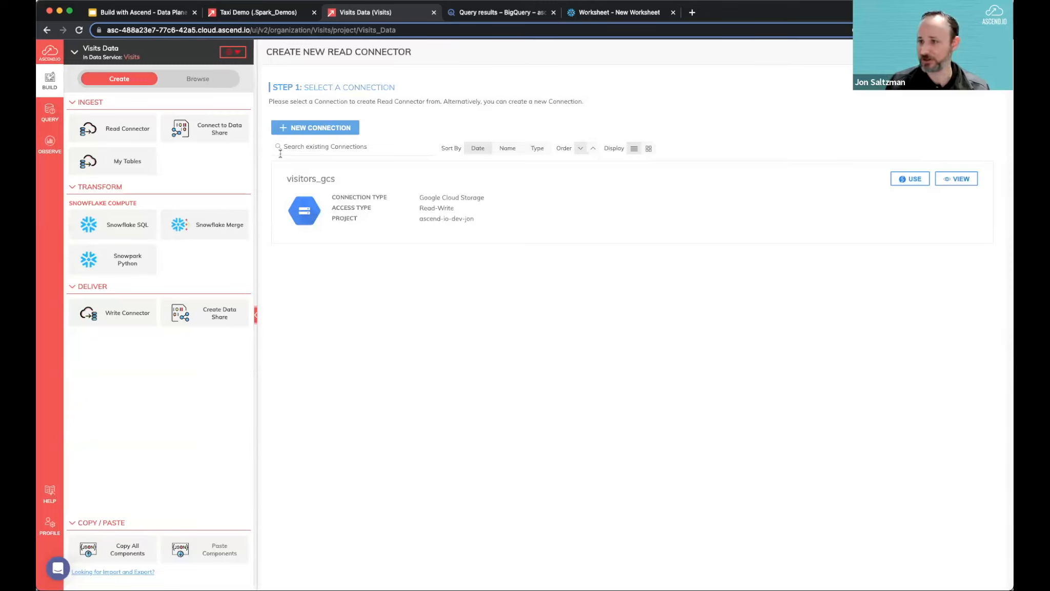
left_click(911, 178)
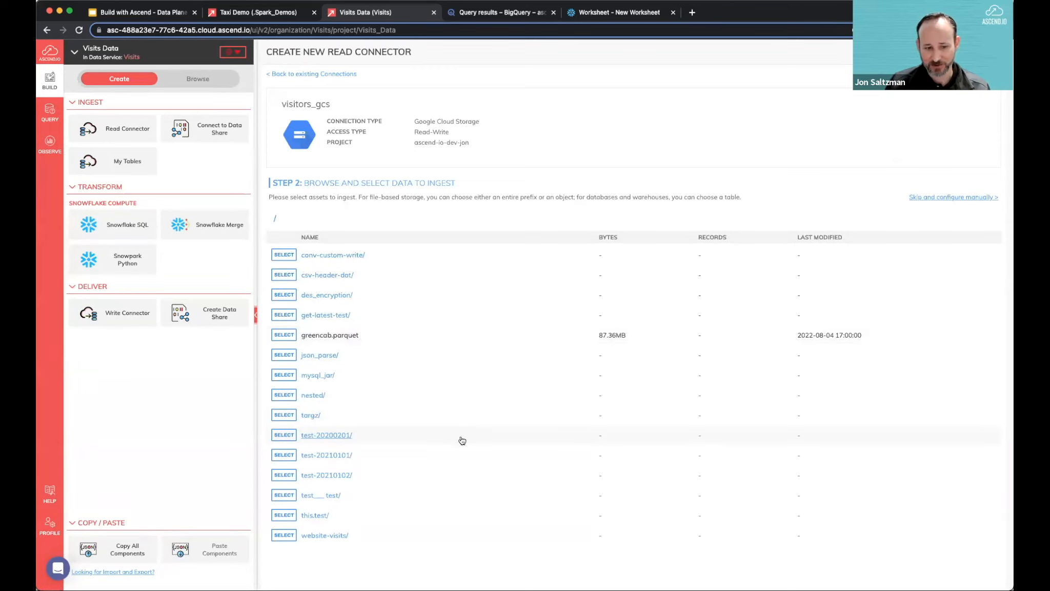
left_click(344, 537)
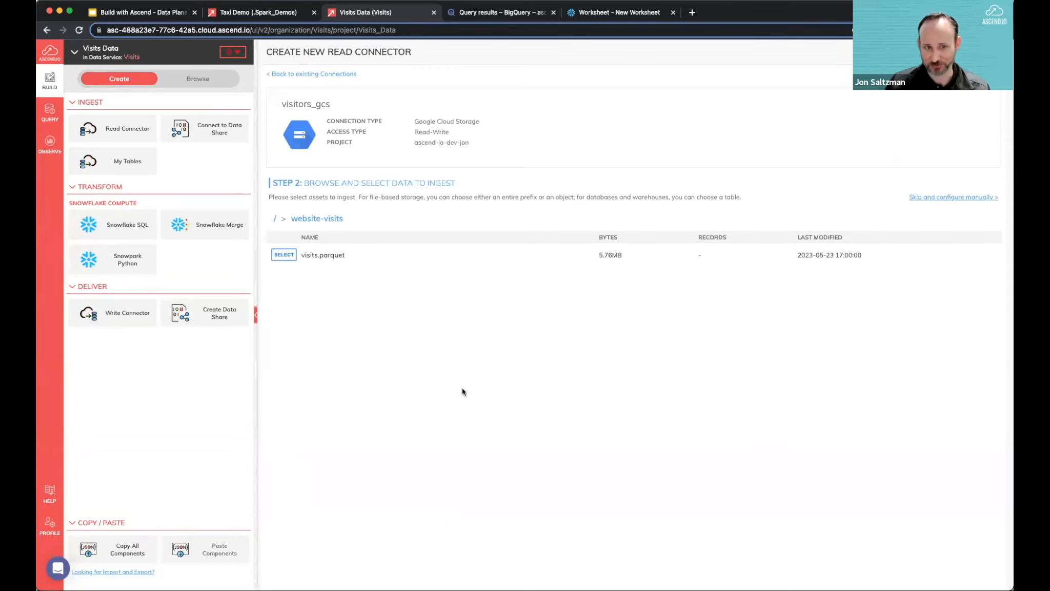
left_click(290, 259)
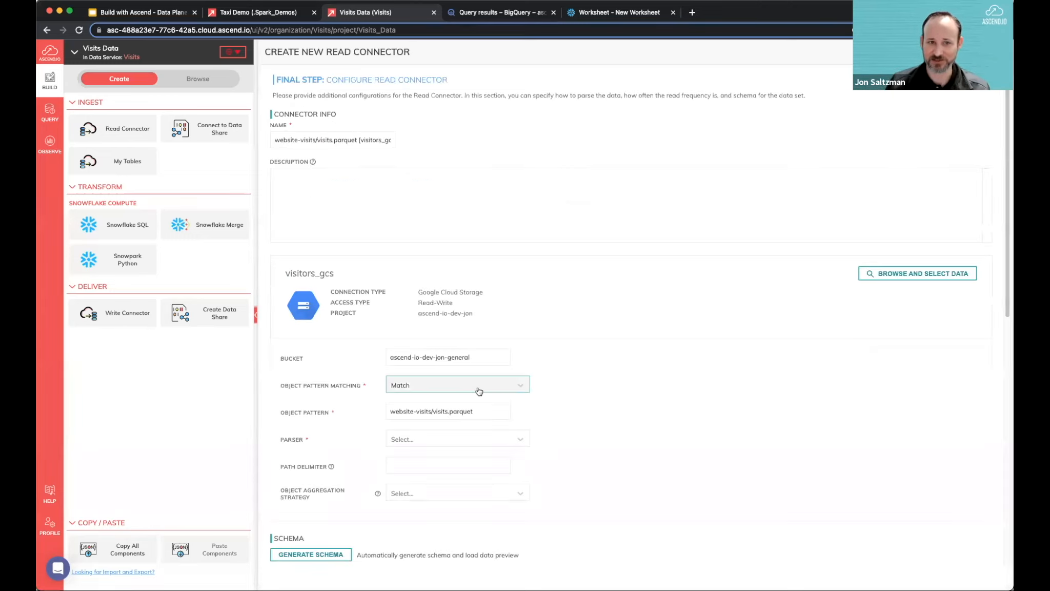
Step: Name the read connector visits and set its parser to Parquet
key("super+a")
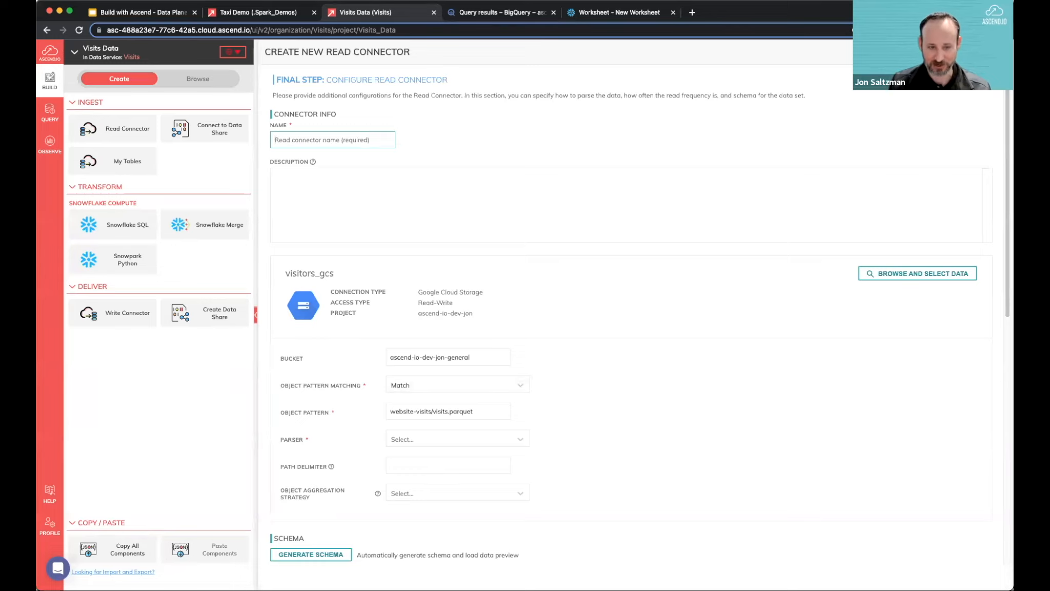
type("visits")
left_click(529, 130)
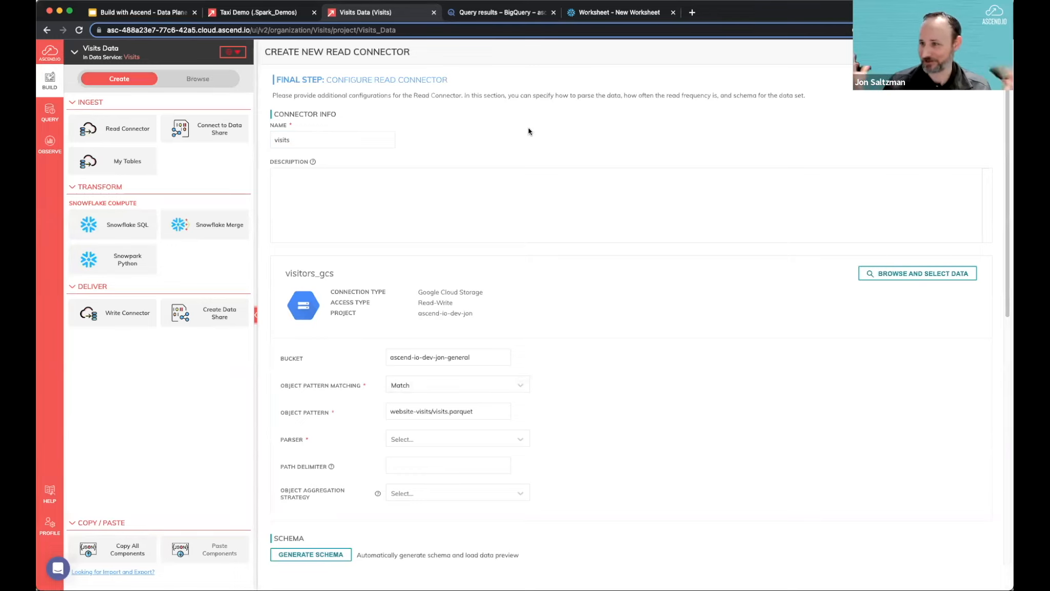
scroll(565, 385, "down", 2)
left_click(481, 394)
left_click(413, 490)
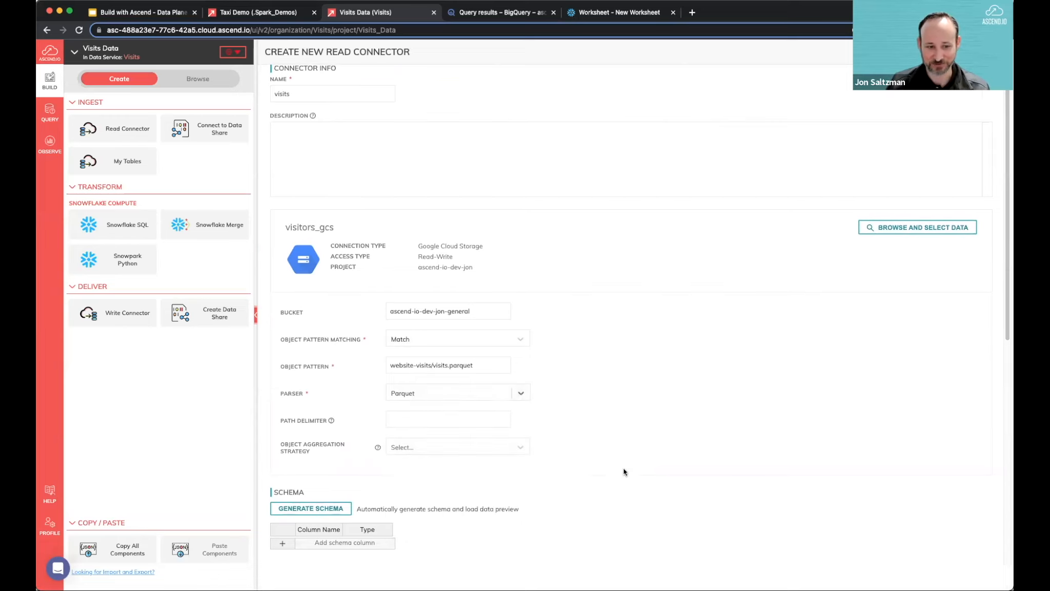
Step: Generate the schema with a data preview, look over the remaining settings and create the read connector
scroll(565, 404, "down", 3)
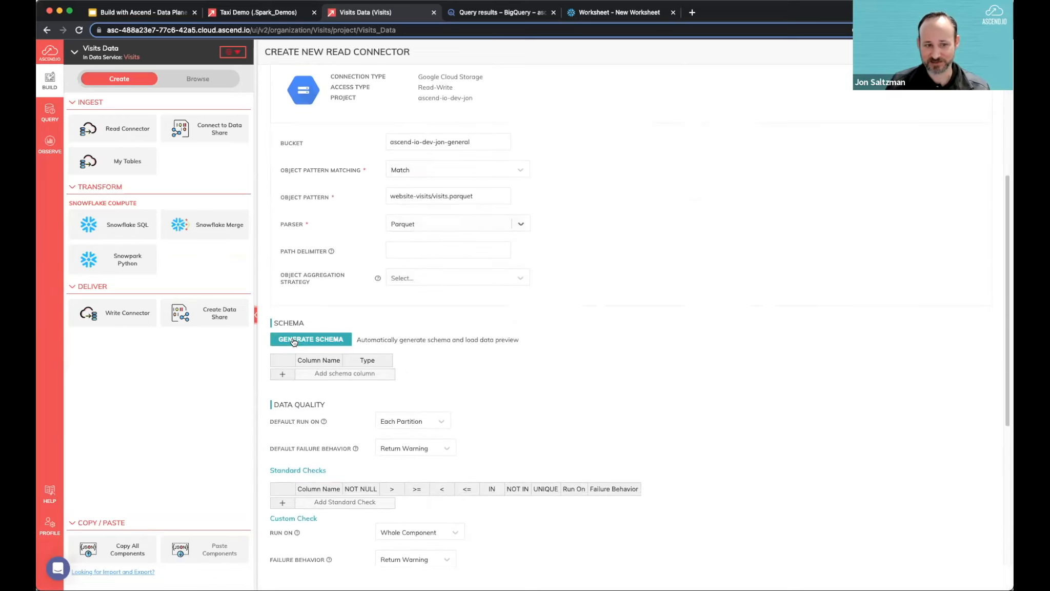
left_click(311, 339)
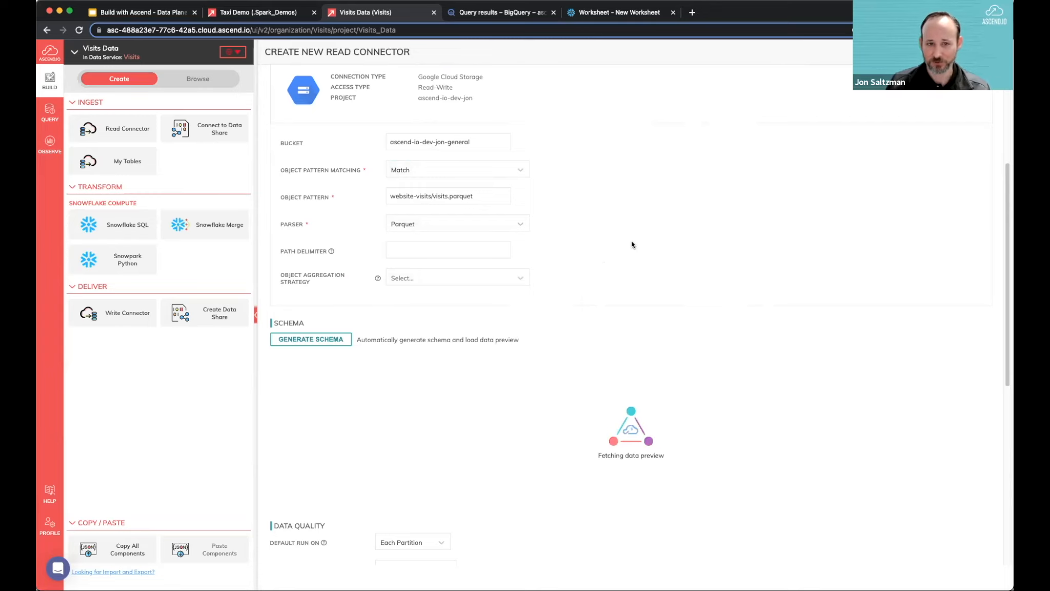
scroll(633, 286, "down", 1)
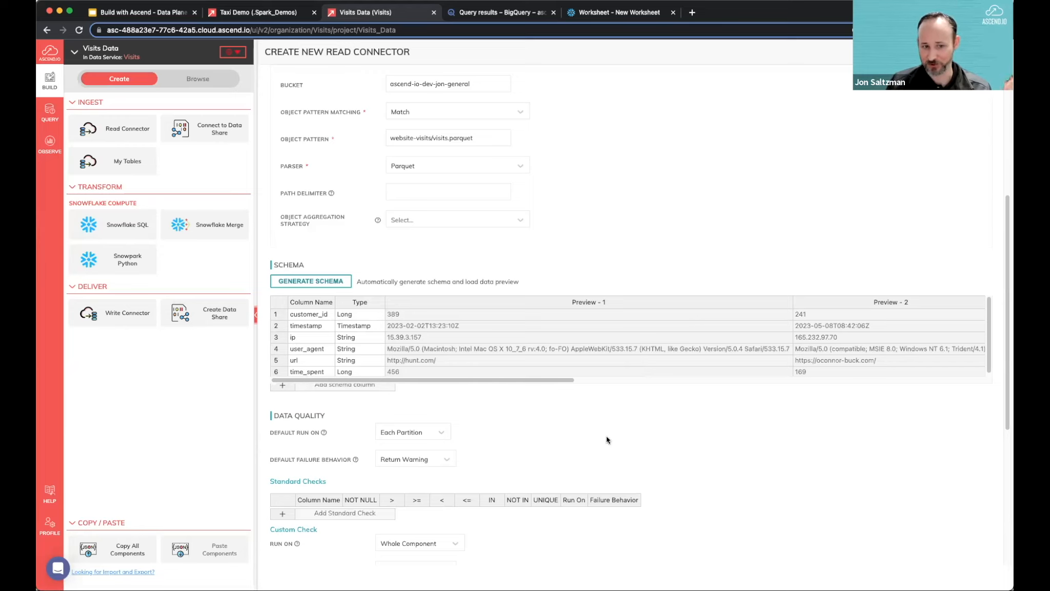
scroll(682, 420, "down", 5)
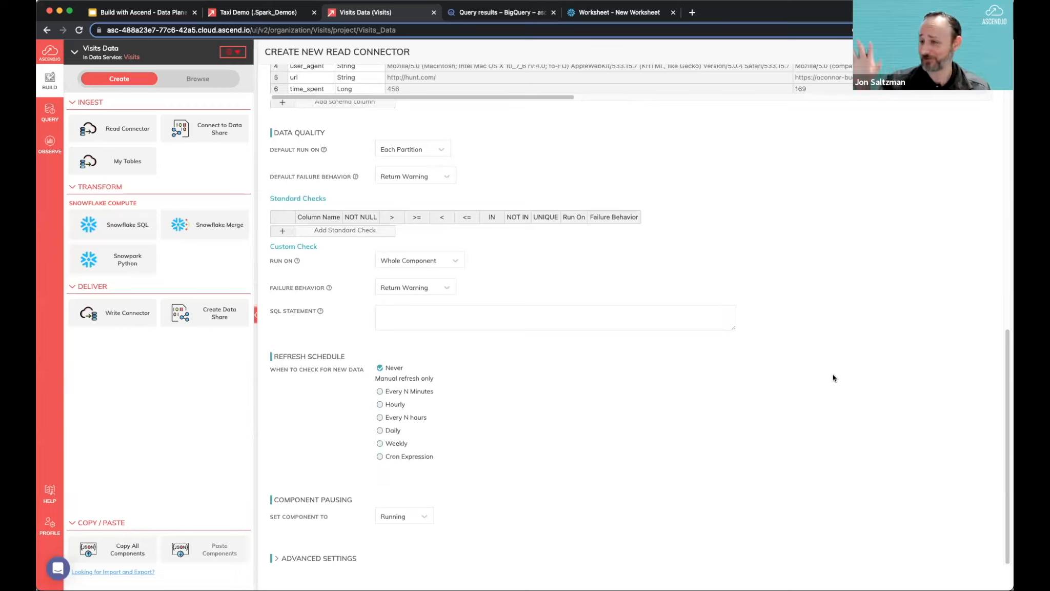
scroll(833, 378, "up", 5)
scroll(833, 374, "up", 5)
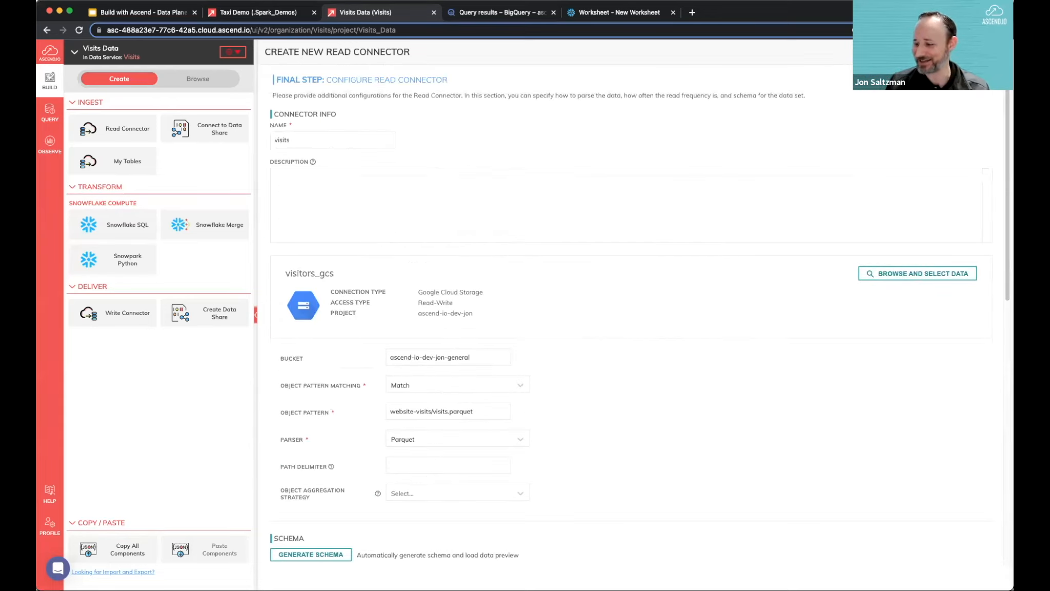
left_click(965, 51)
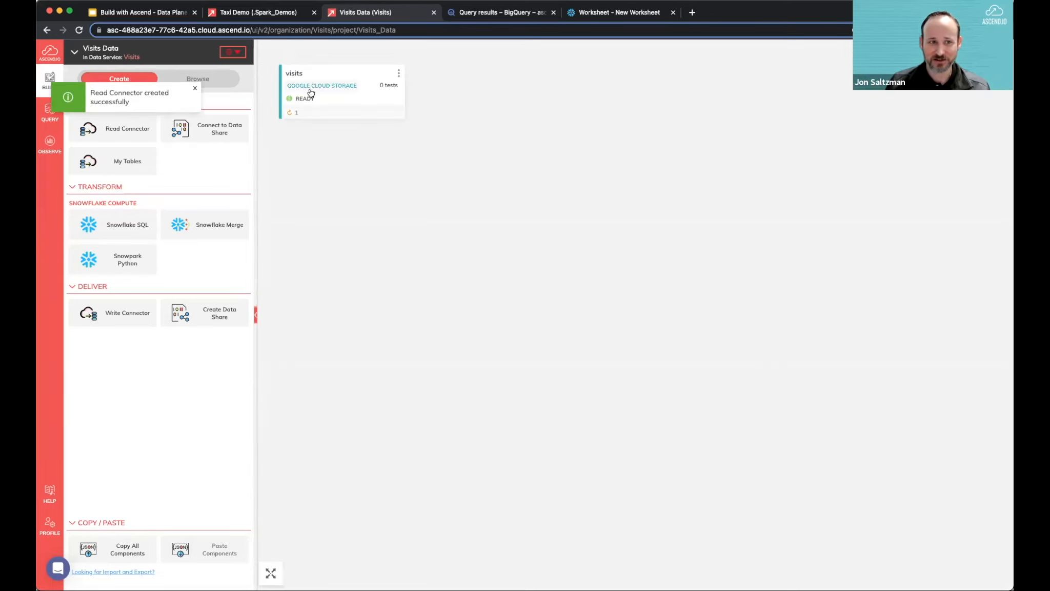
Step: Check the Visits data service's data plane configuration for available Snowflake connections
left_click(50, 53)
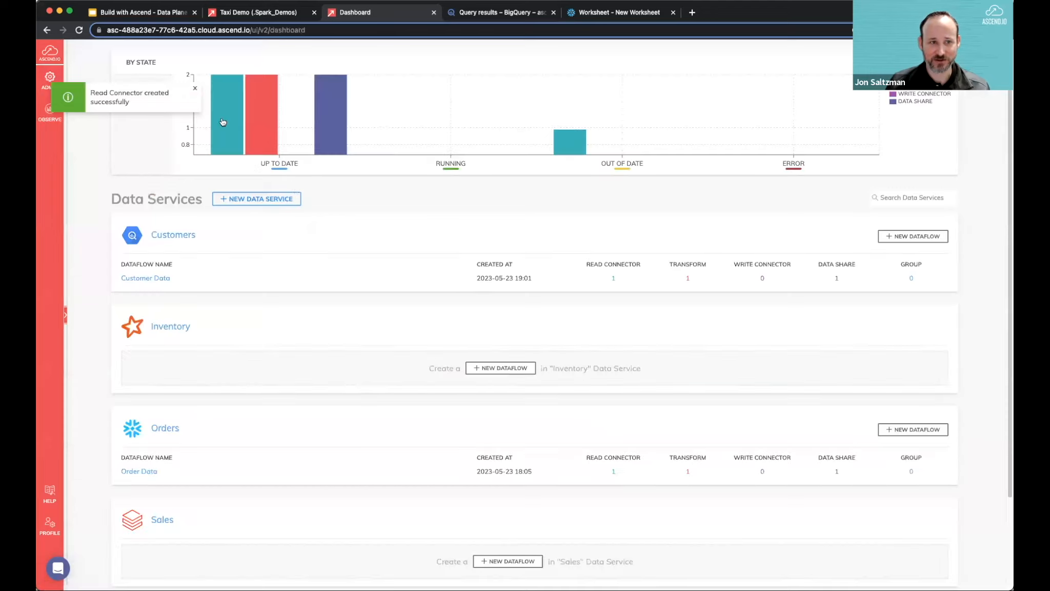
scroll(233, 409, "down", 3)
left_click(171, 511)
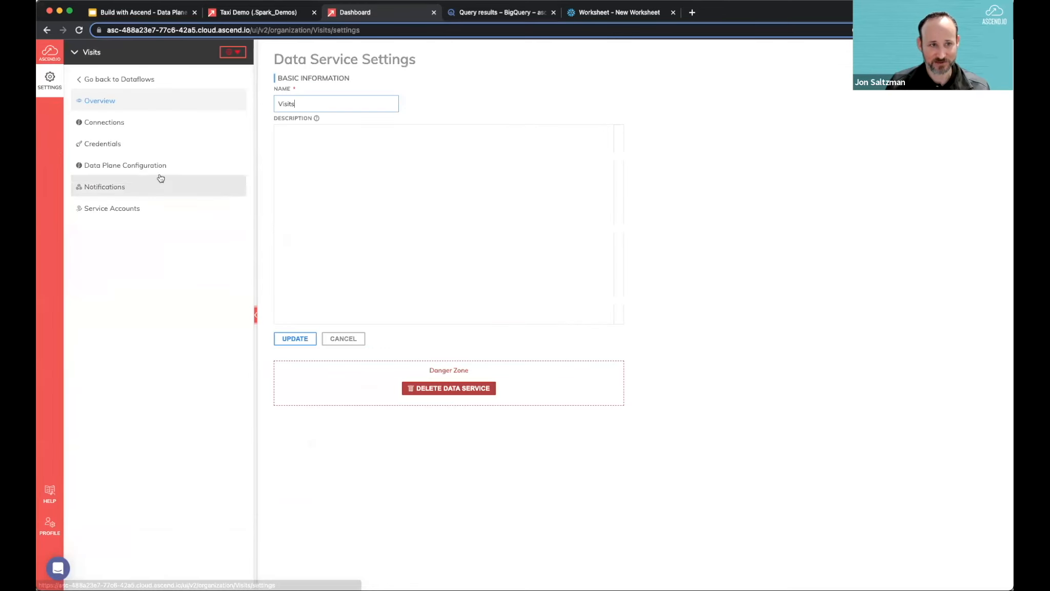
left_click(154, 167)
left_click(416, 126)
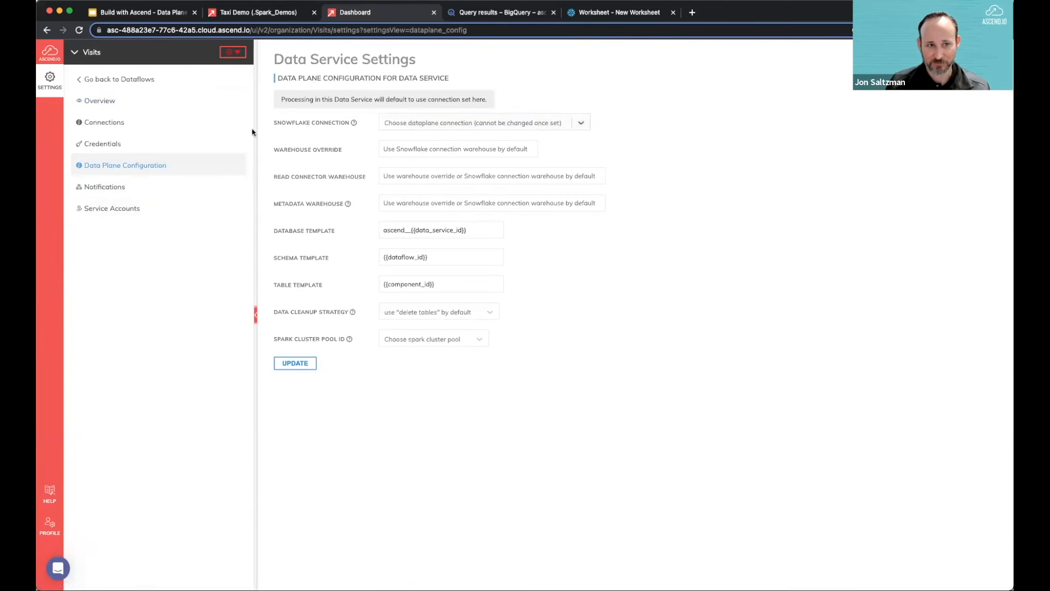
Step: Give the Visits data service access to the snowflake_commerce connection and save the connection
left_click(50, 53)
left_click(65, 315)
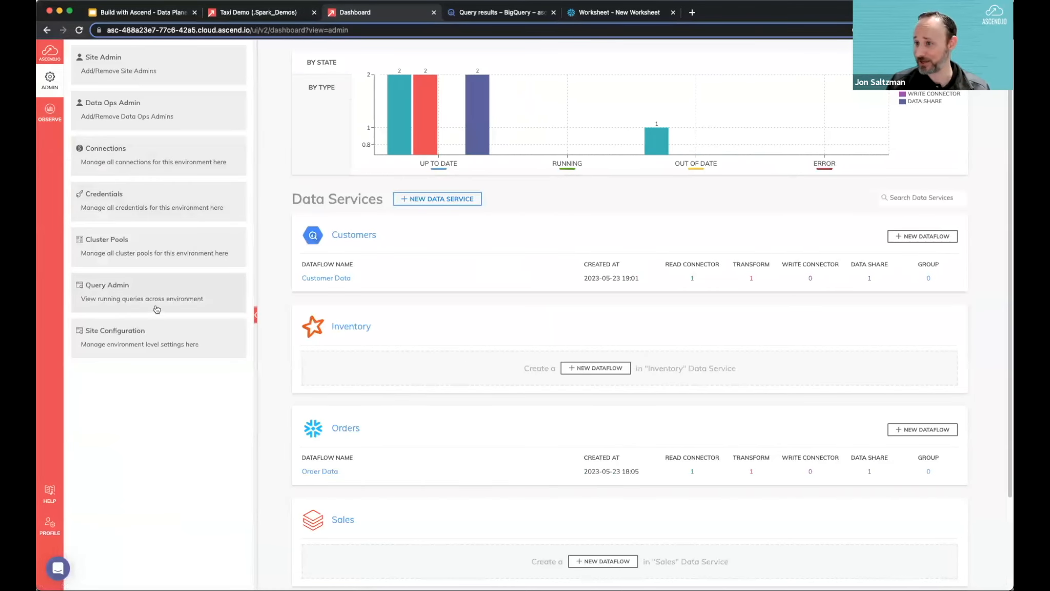
left_click(142, 164)
left_click(339, 222)
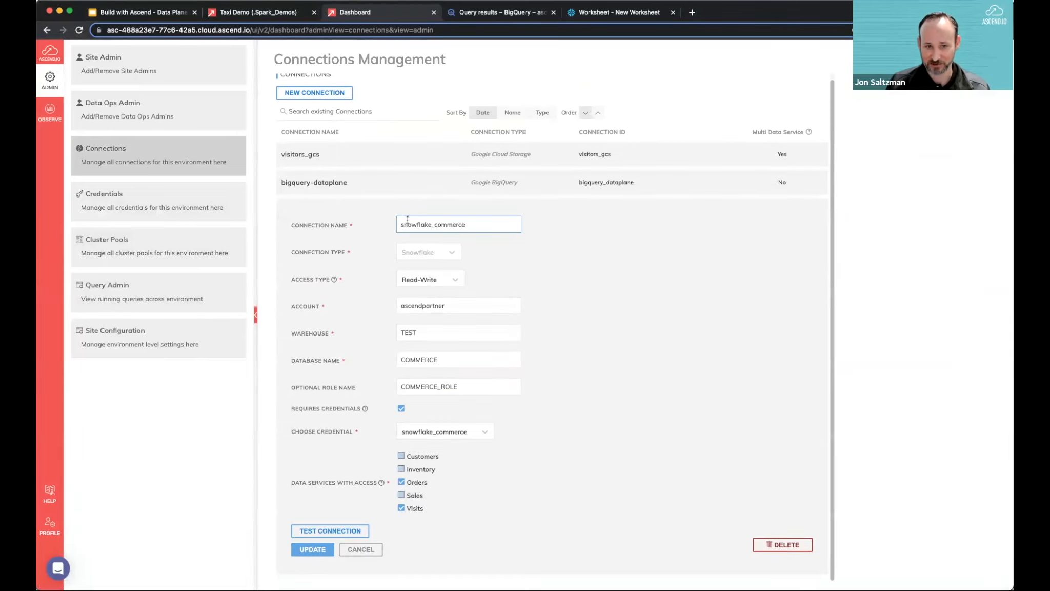
left_click(309, 547)
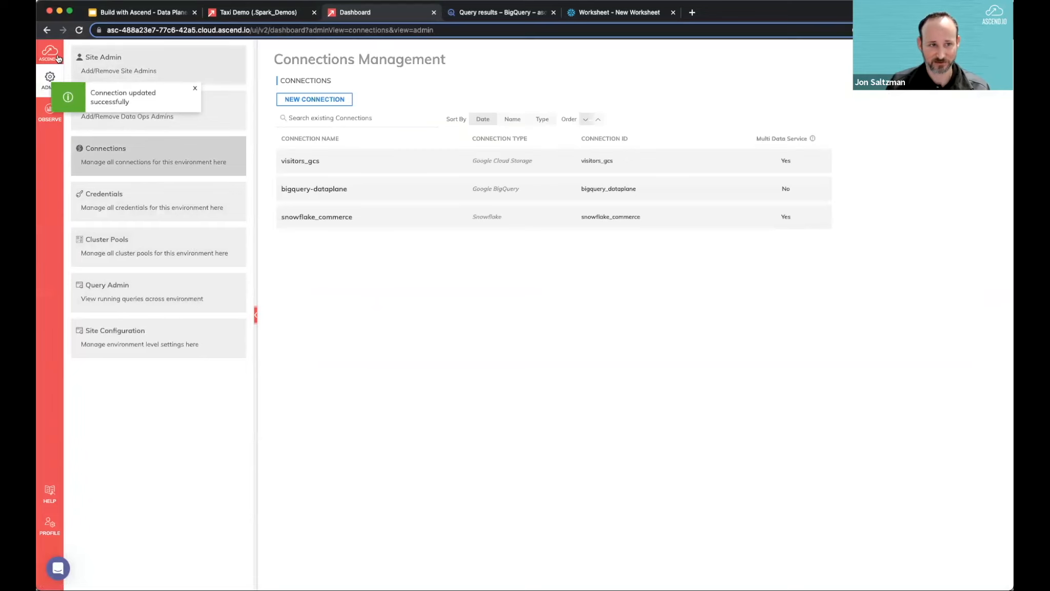
left_click(194, 89)
Step: Set the Visits data service's Snowflake data plane connection to snowflake_commerce and save the configuration
left_click(50, 51)
scroll(164, 508, "down", 3)
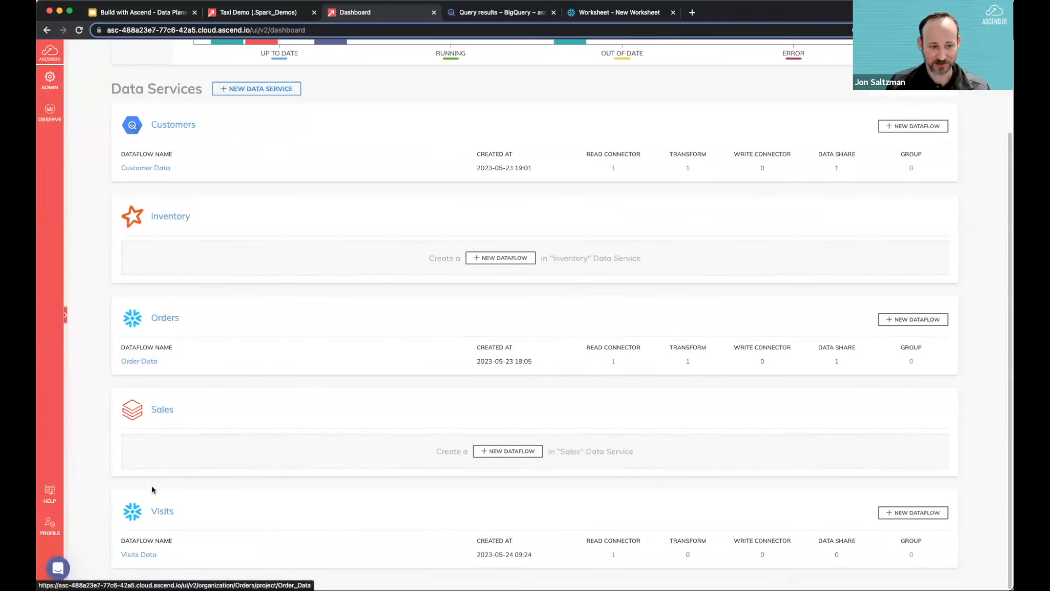
left_click(167, 505)
left_click(154, 165)
left_click(408, 123)
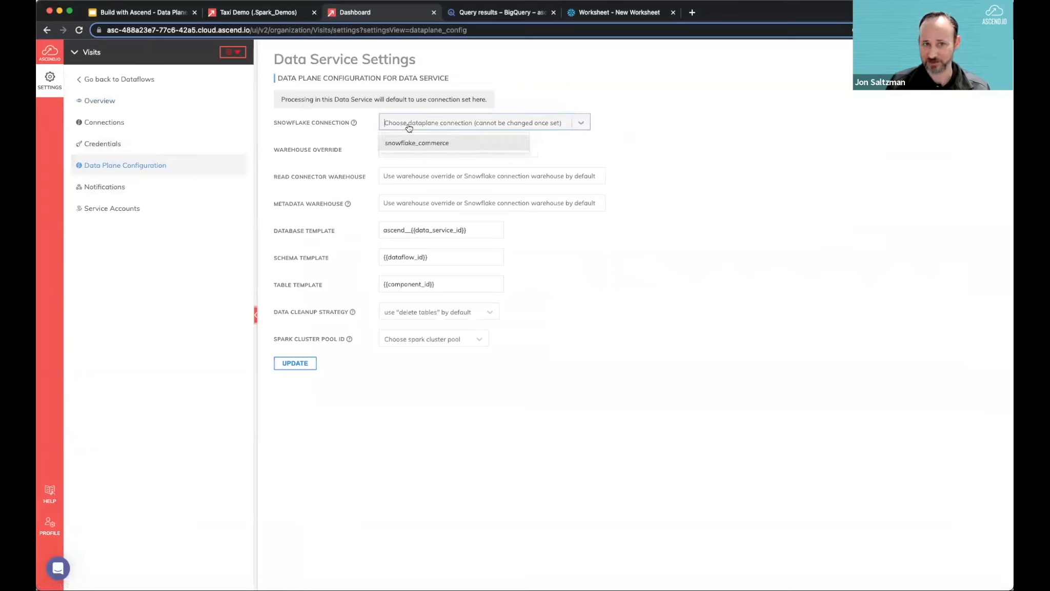
left_click(409, 141)
left_click(295, 363)
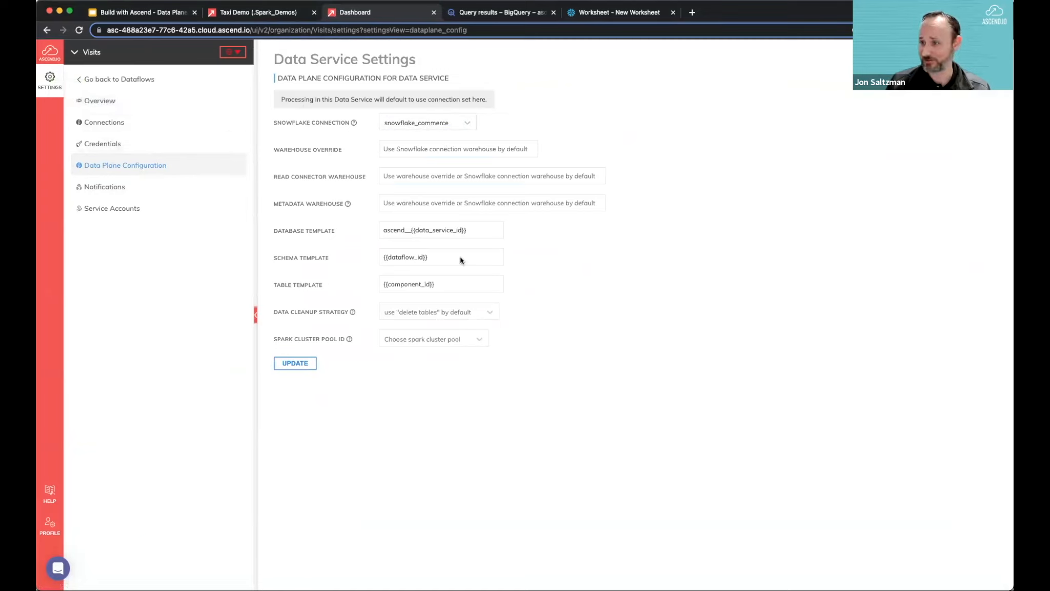
Step: Reset the visits read connector from its errors and warnings, then reopen its summary in the Visits Data dataflow
left_click(97, 79)
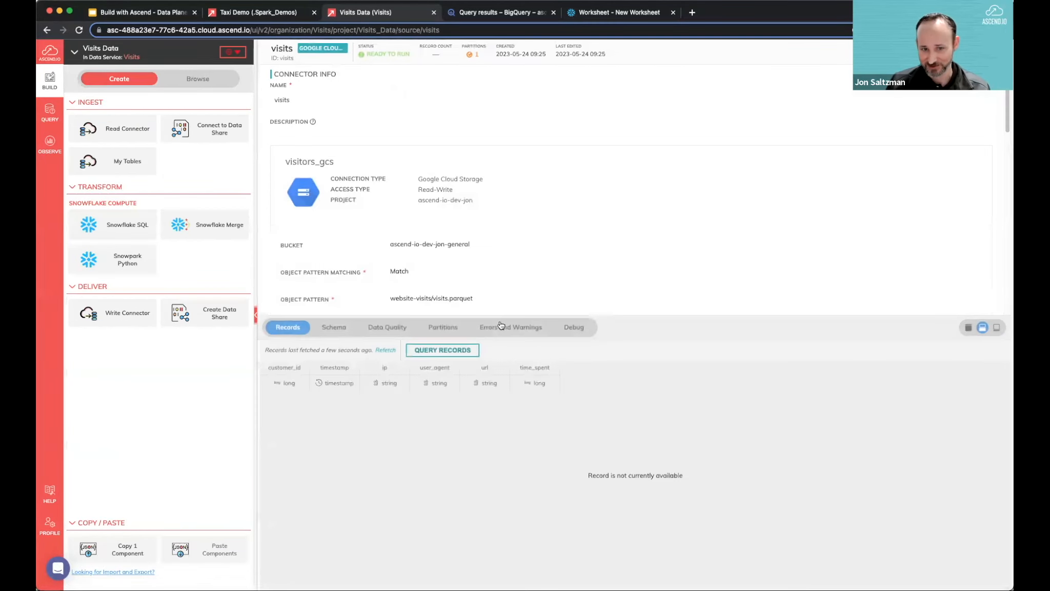
left_click(507, 326)
left_click(436, 348)
left_click(410, 382)
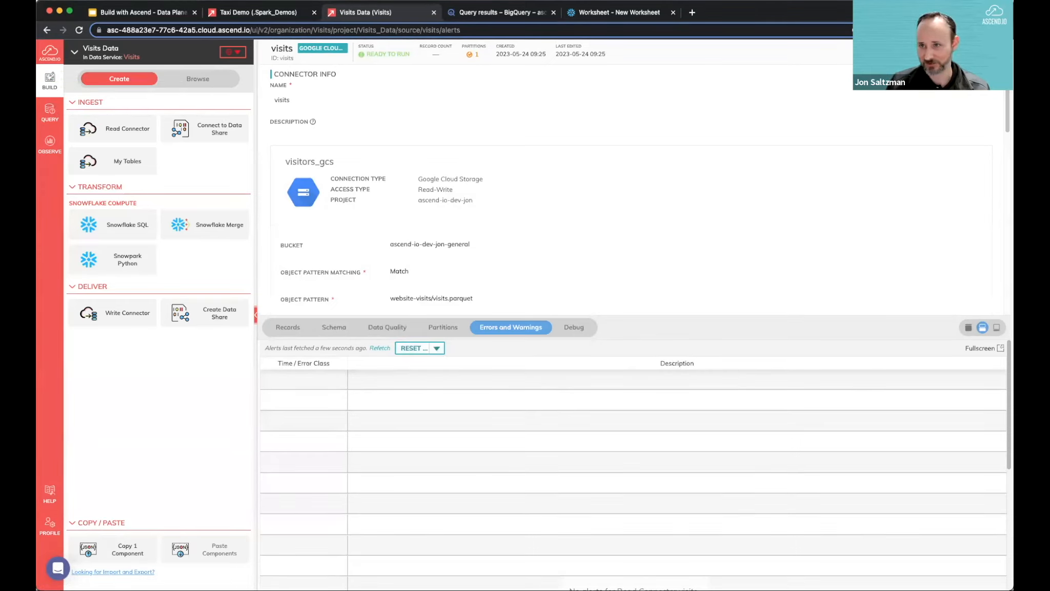
left_click(999, 51)
left_click(339, 175)
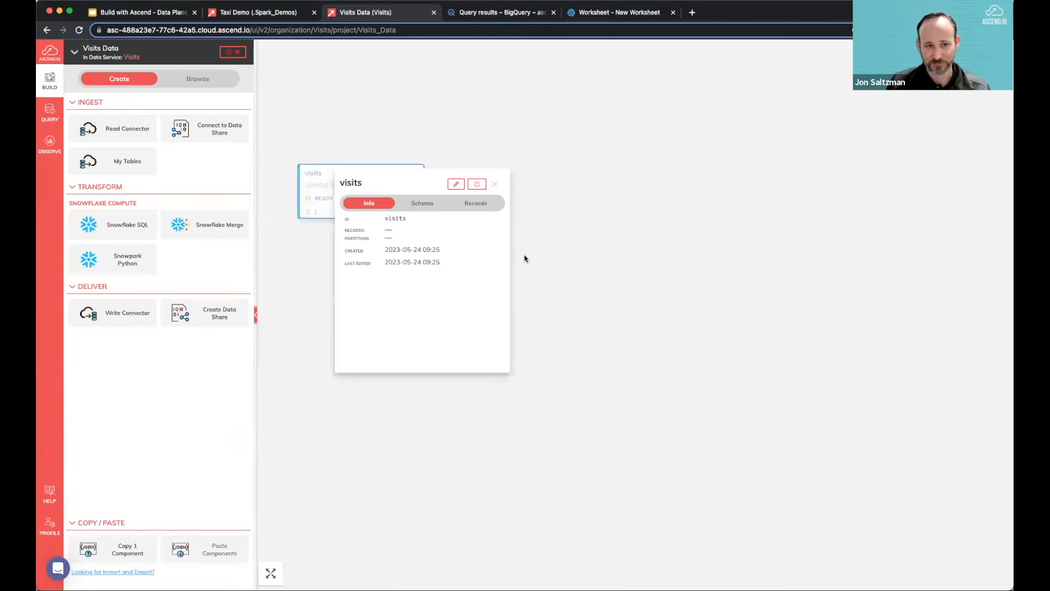
Step: Check the visits read connector's errors and warnings, and return to the dashboard to review the list of data services
left_click(476, 185)
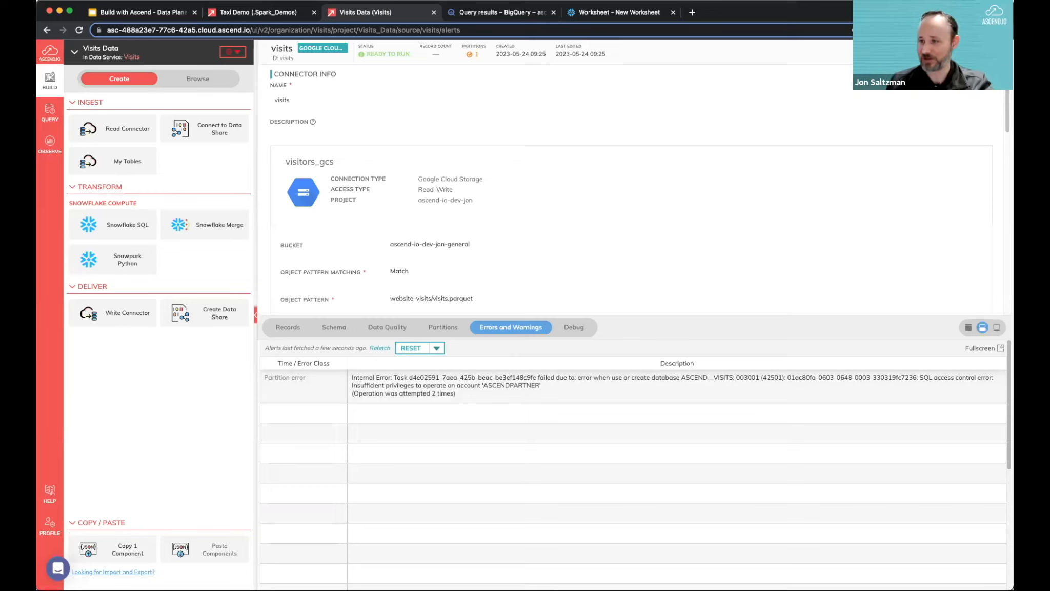
key("Escape")
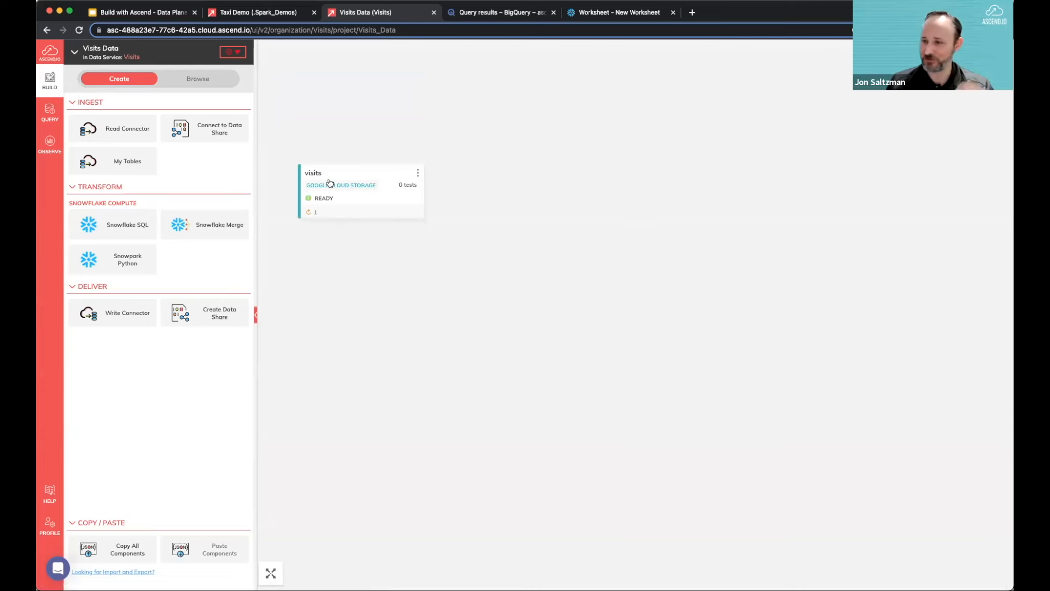
left_click(53, 59)
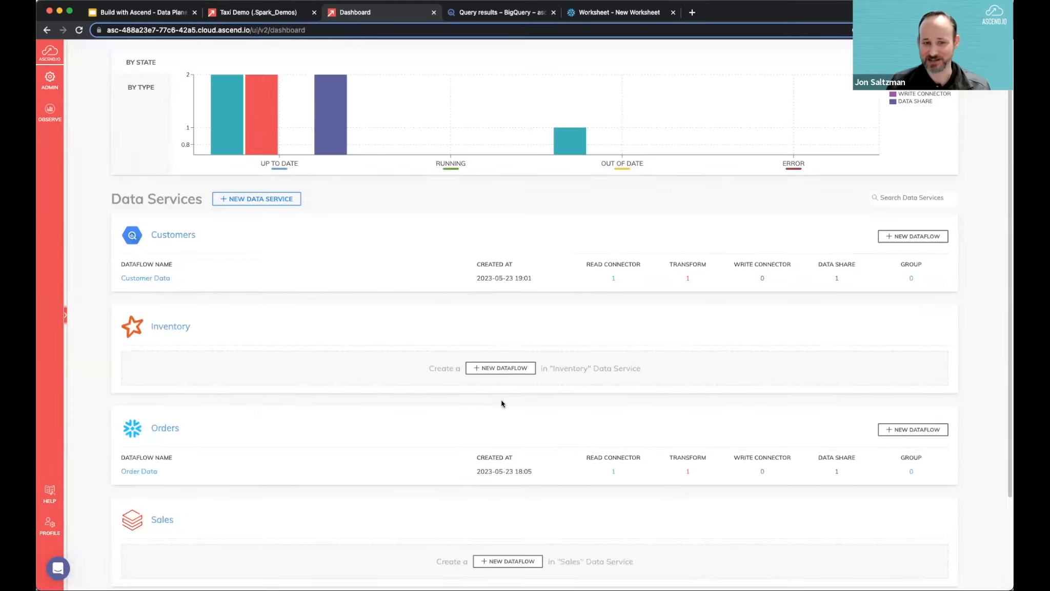
scroll(482, 398, "down", 3)
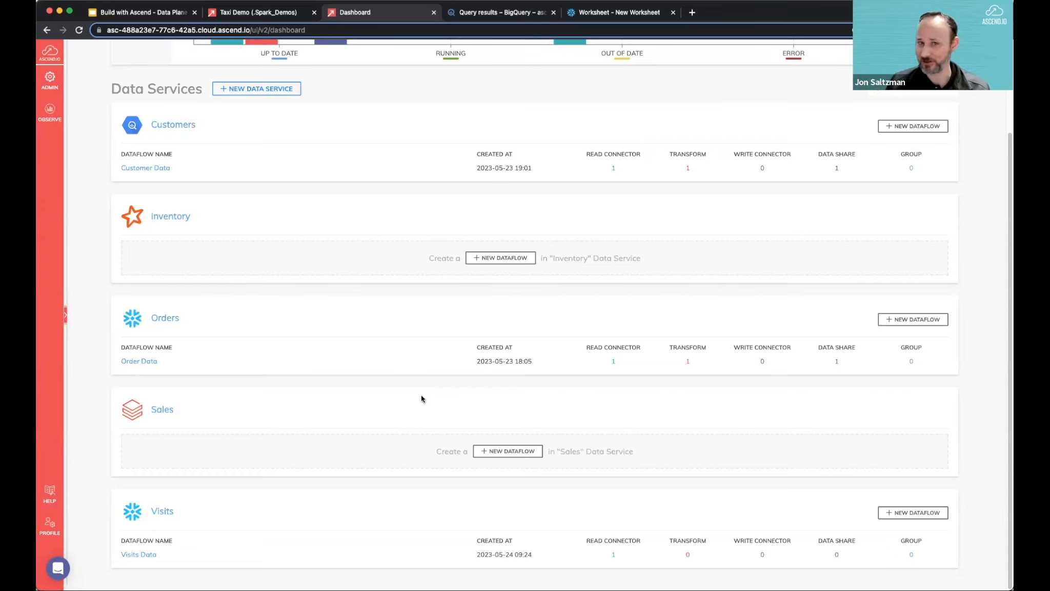
scroll(421, 398, "up", 3)
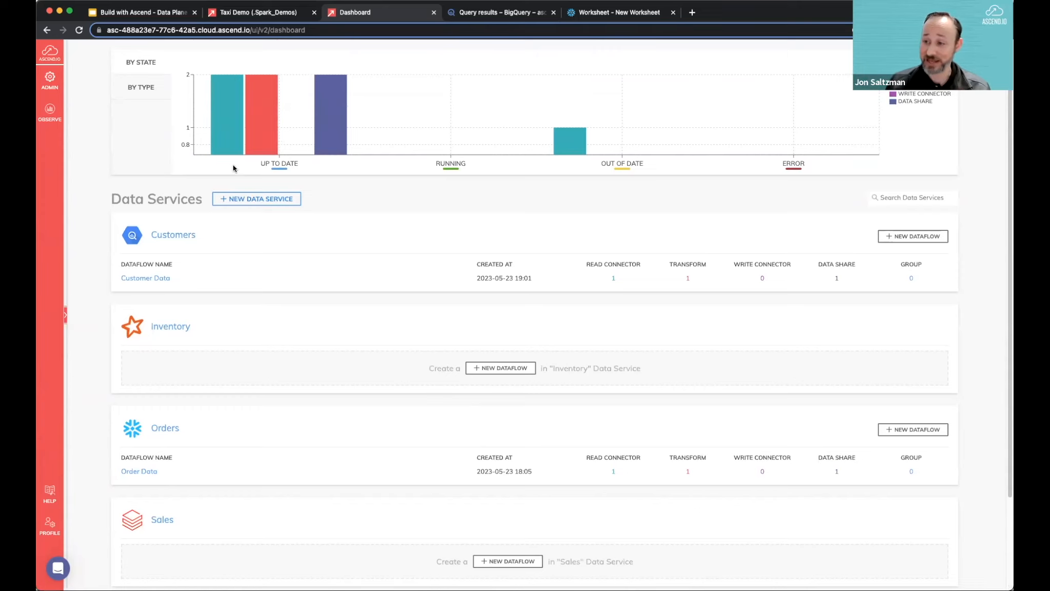
Step: Switch to the Build with Ascend presentation in Google Slides and advance to the closing "Thank you Questions?" slide
left_click(157, 13)
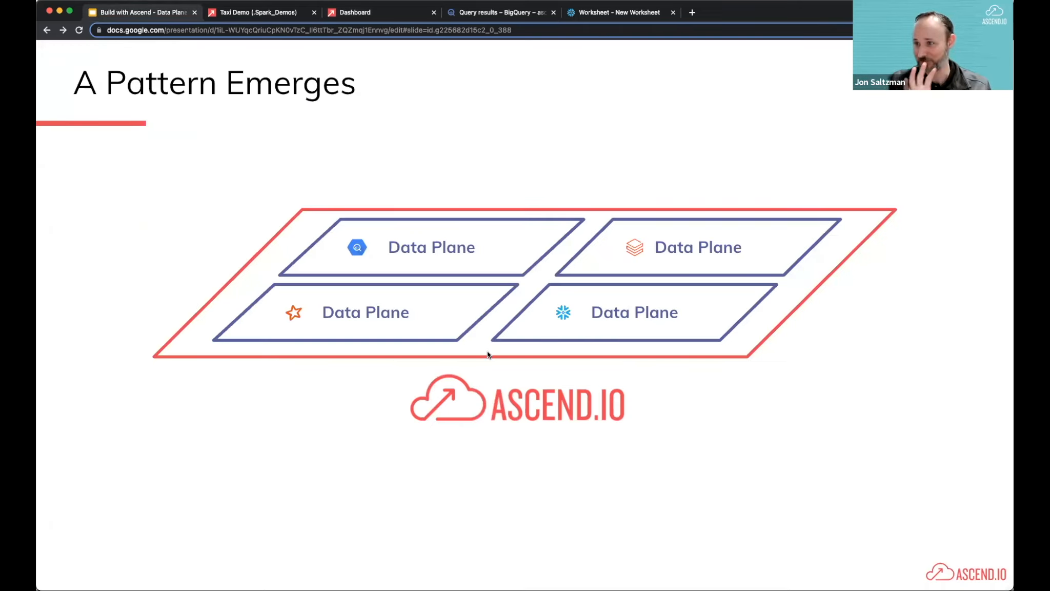
key("Right")
key("Right")
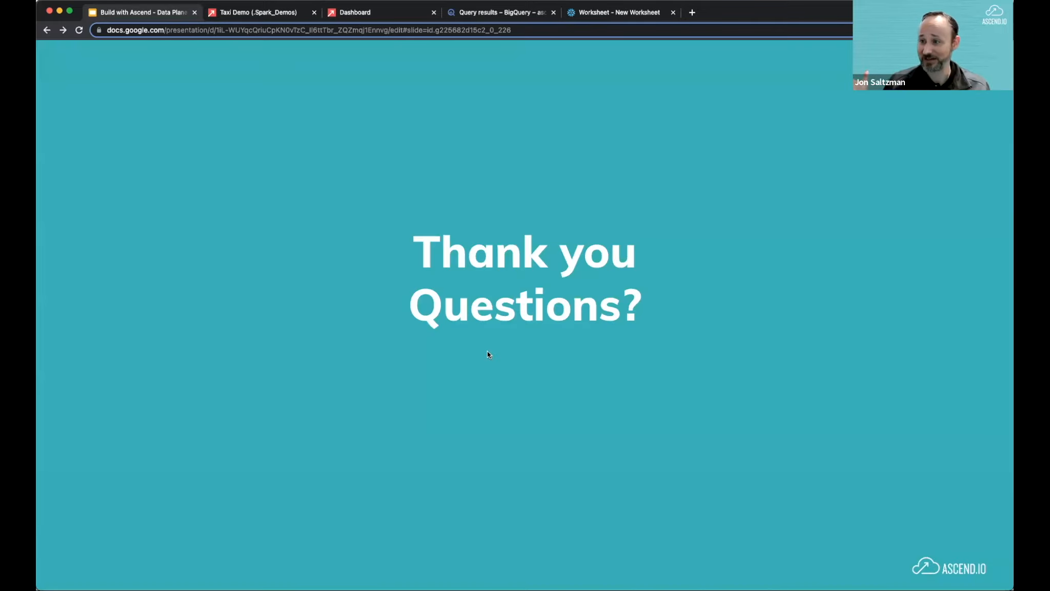